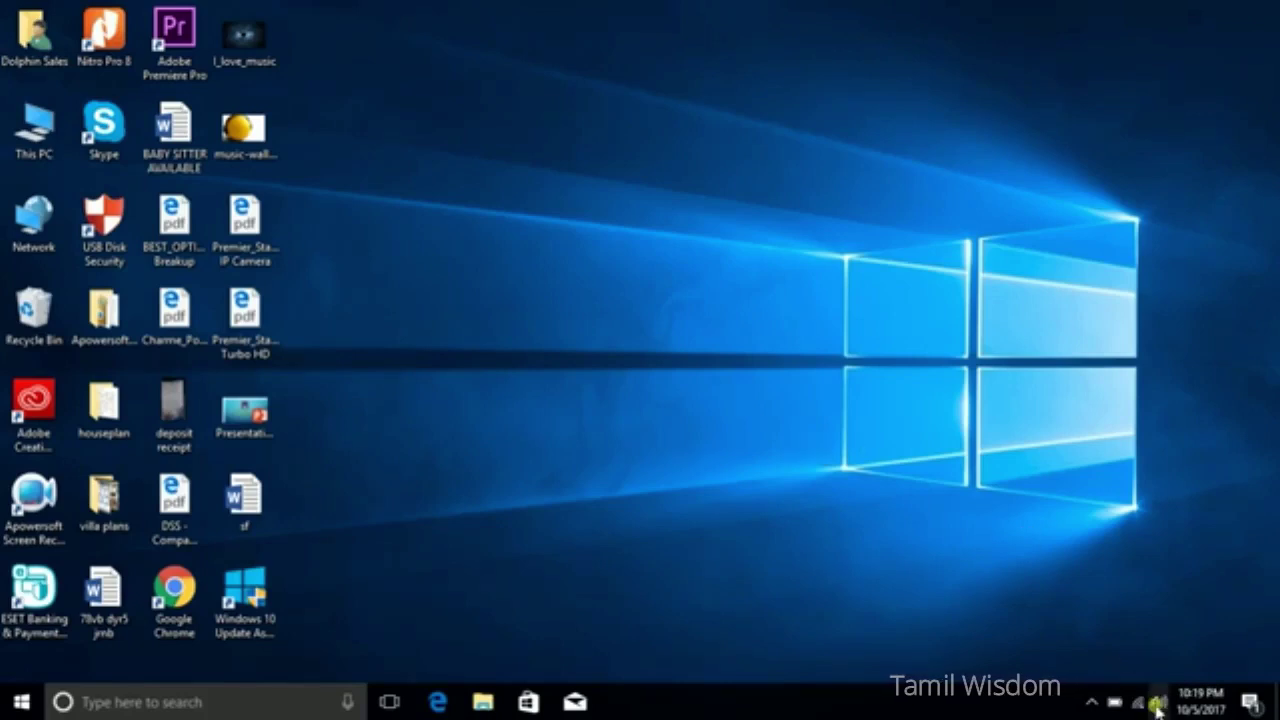
Move the Google Chrome shortcut to the middle of the desktop and open the browser from it.
mouse_move(1144, 706)
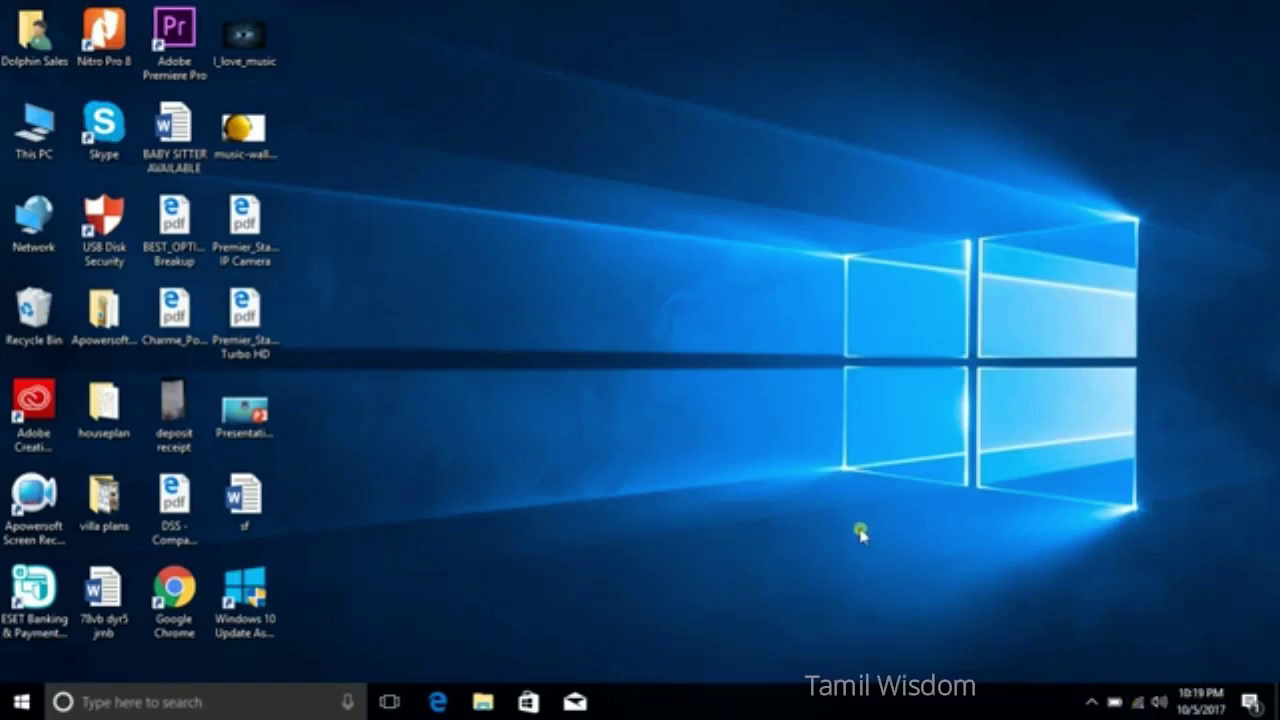
left_click_drag(175, 620, 581, 386)
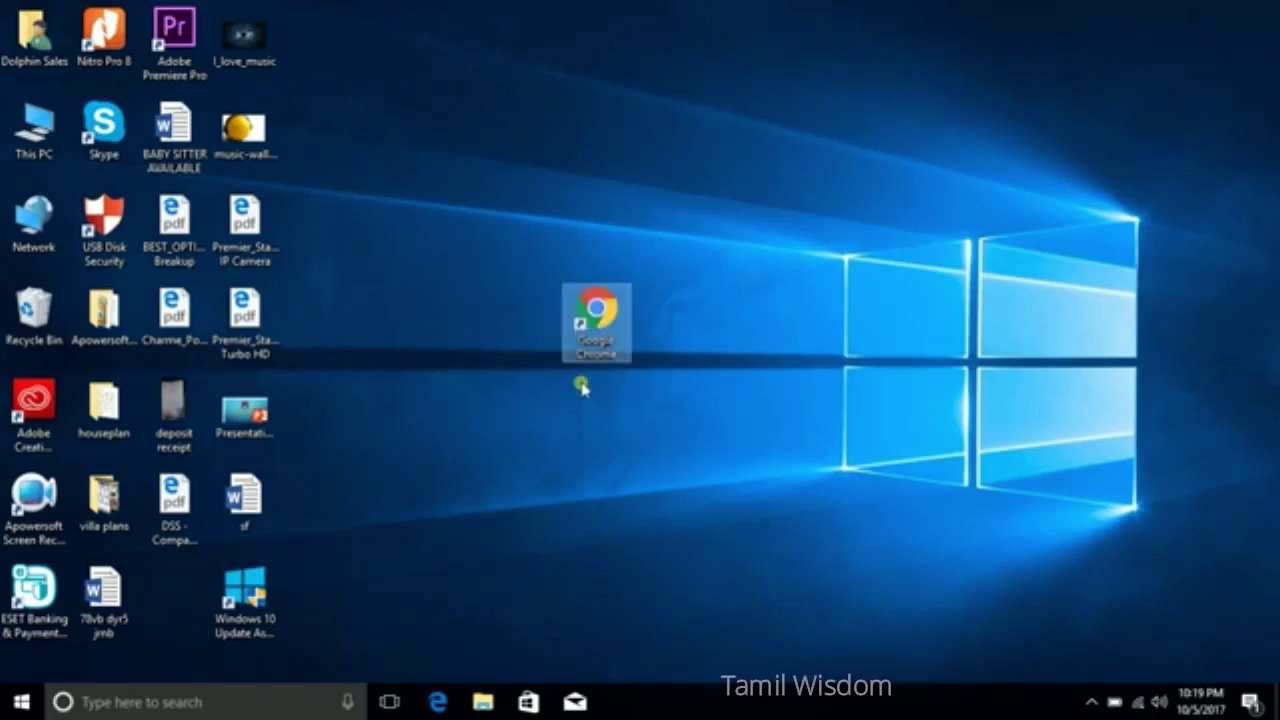
left_click(581, 386)
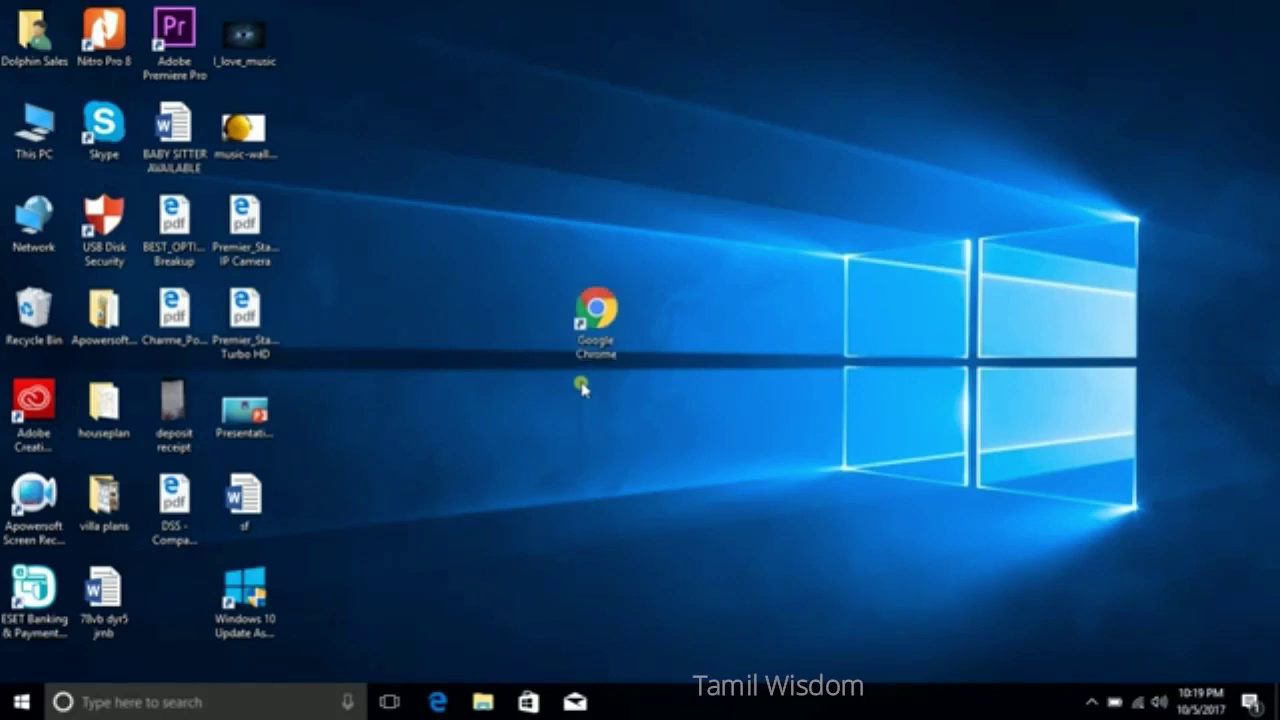
left_click_drag(632, 364, 442, 268)
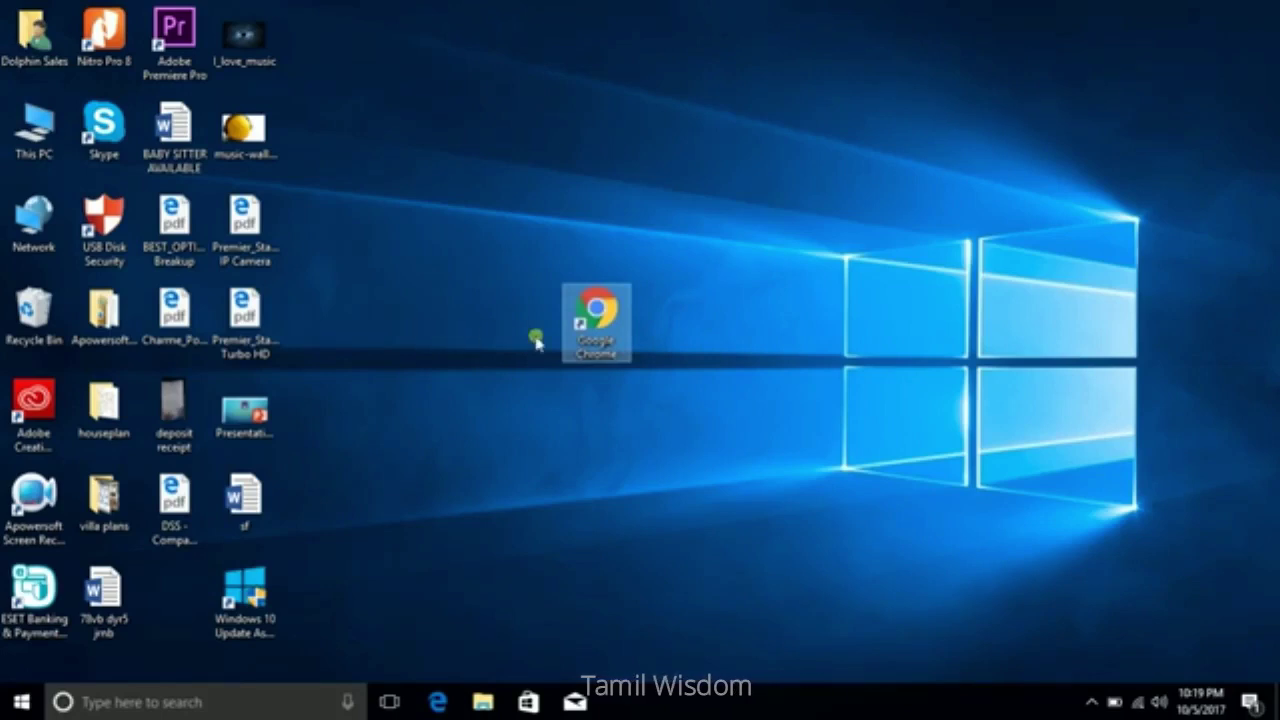
double_click(612, 338)
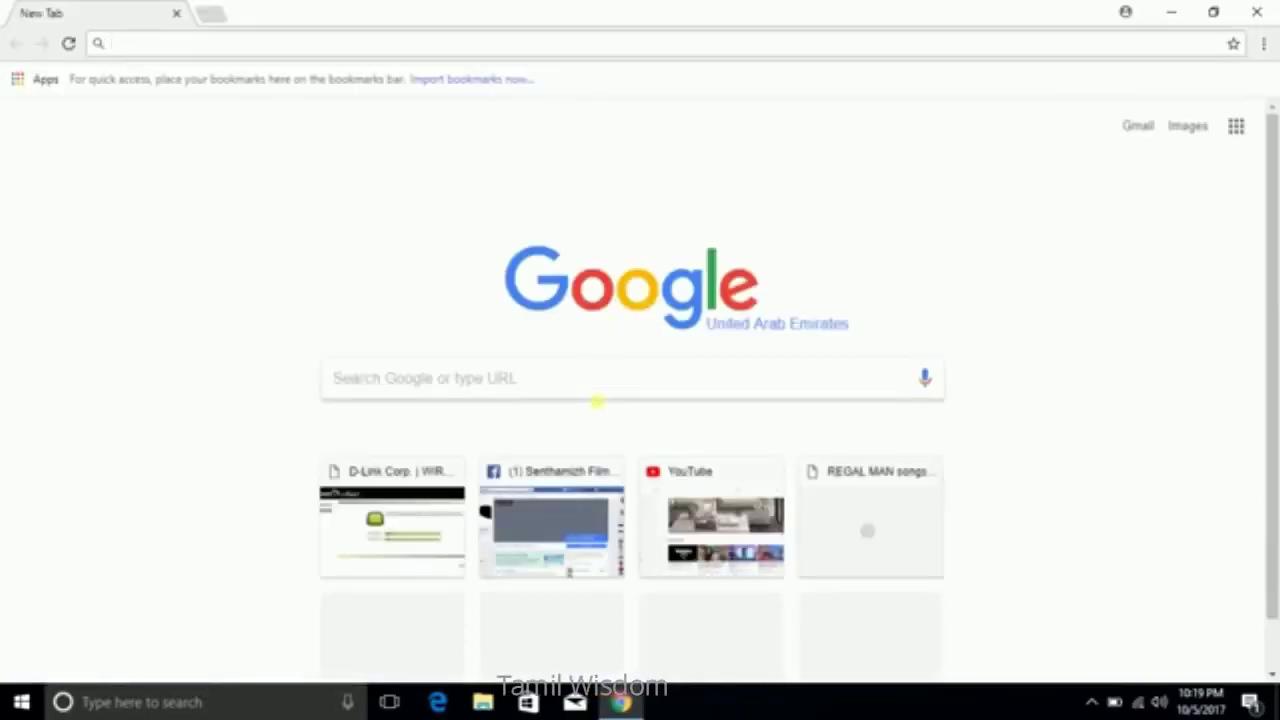
Search Google for "get into pc" and open the getintopc.com website from the results.
left_click(597, 398)
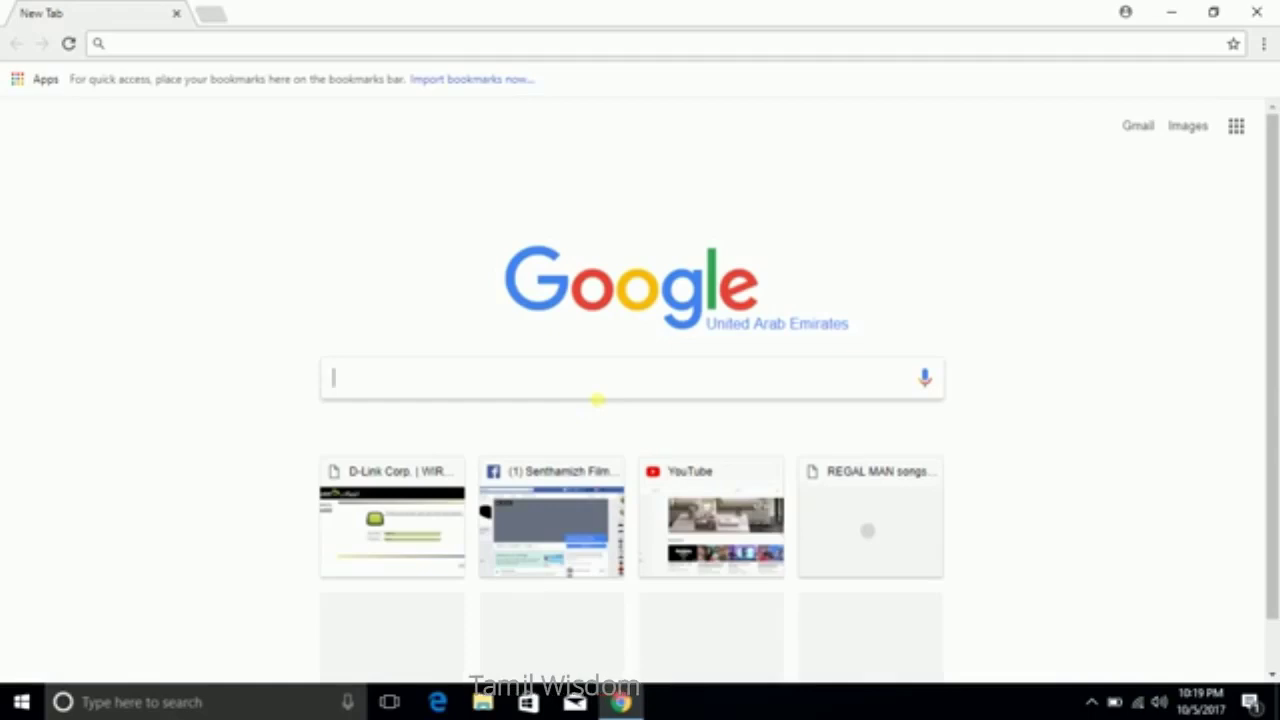
type("get in")
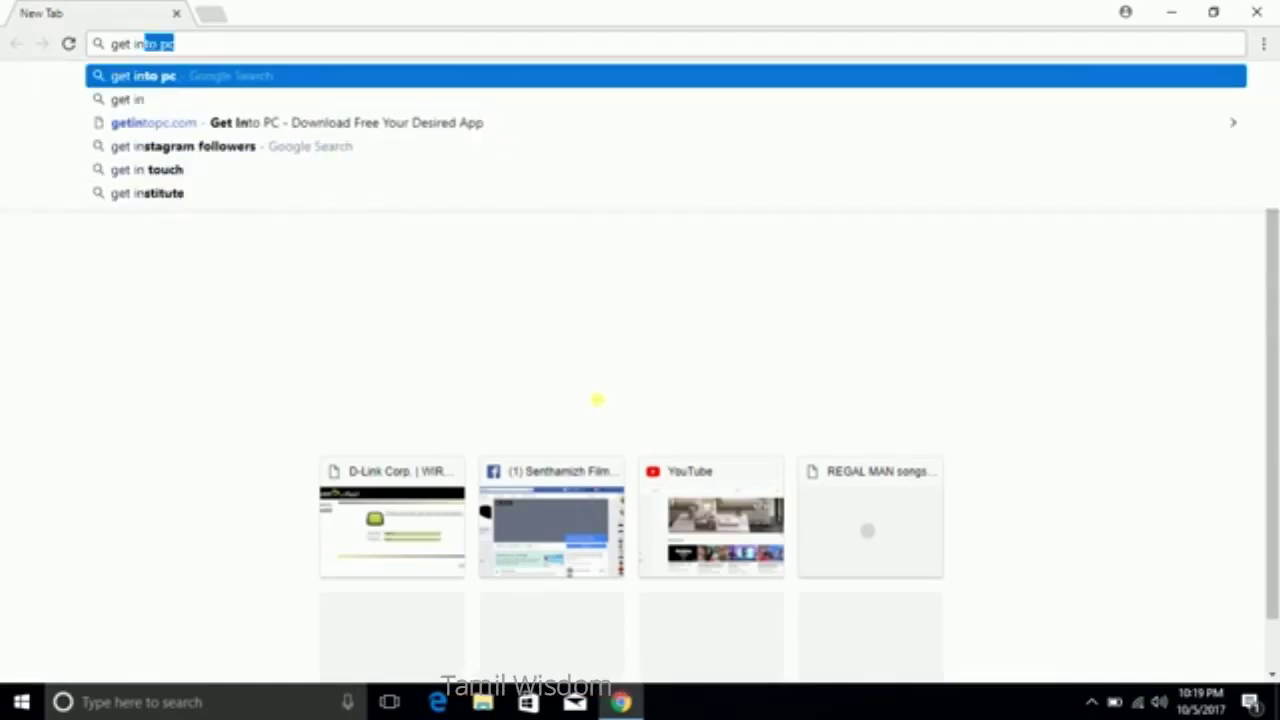
type("to pc")
key("Return")
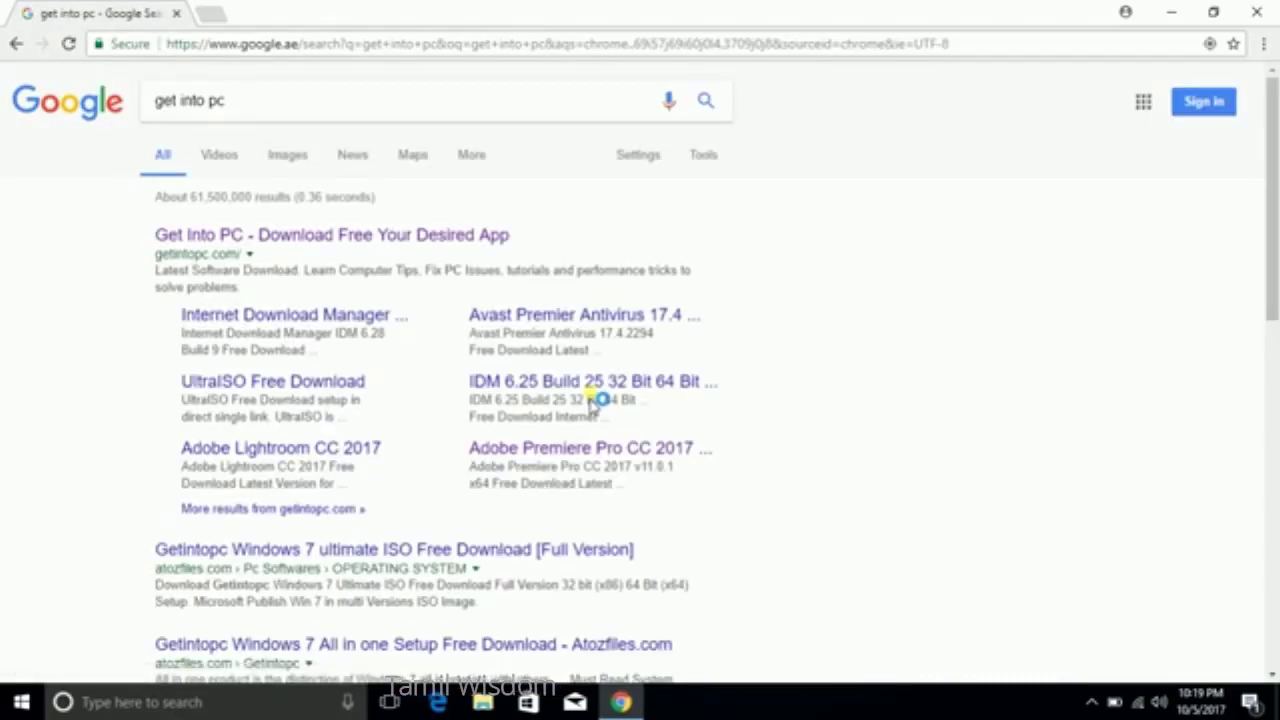
left_click(469, 240)
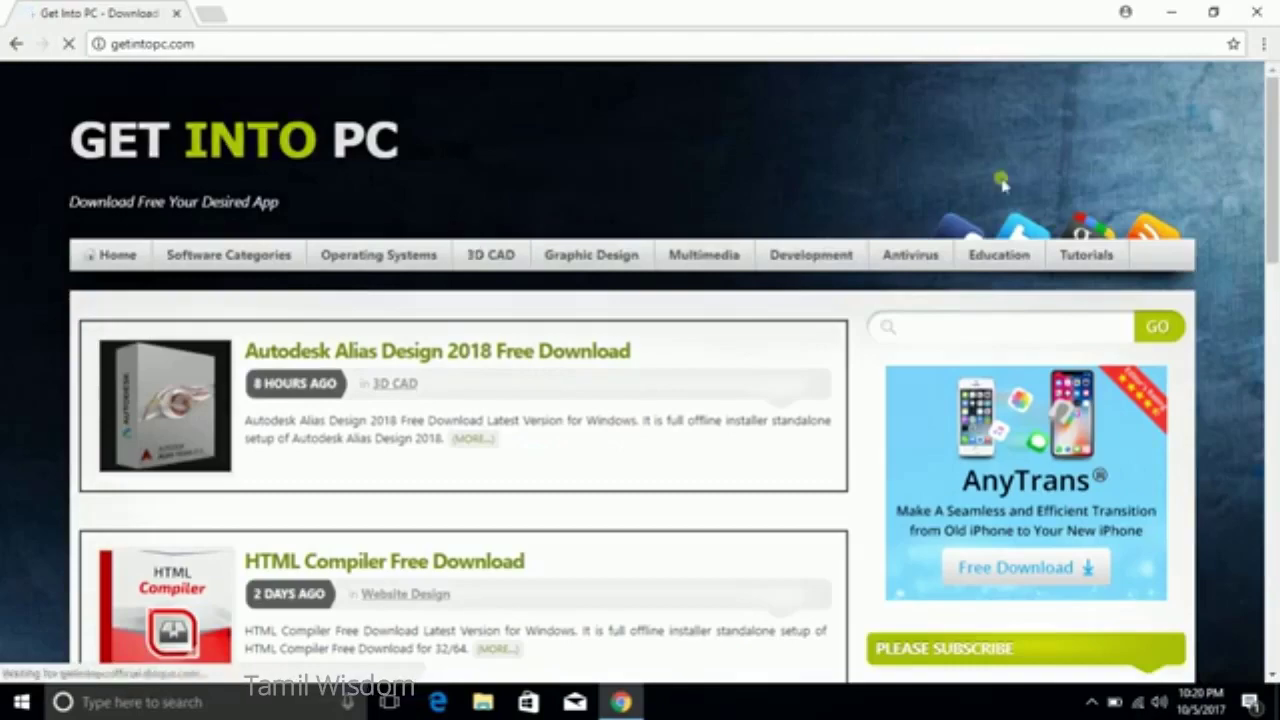
Look through the site's Software Categories list and return to the home page.
mouse_move(1272, 168)
left_mouse_down()
mouse_move(1276, 560)
mouse_move(1276, 178)
left_mouse_up()
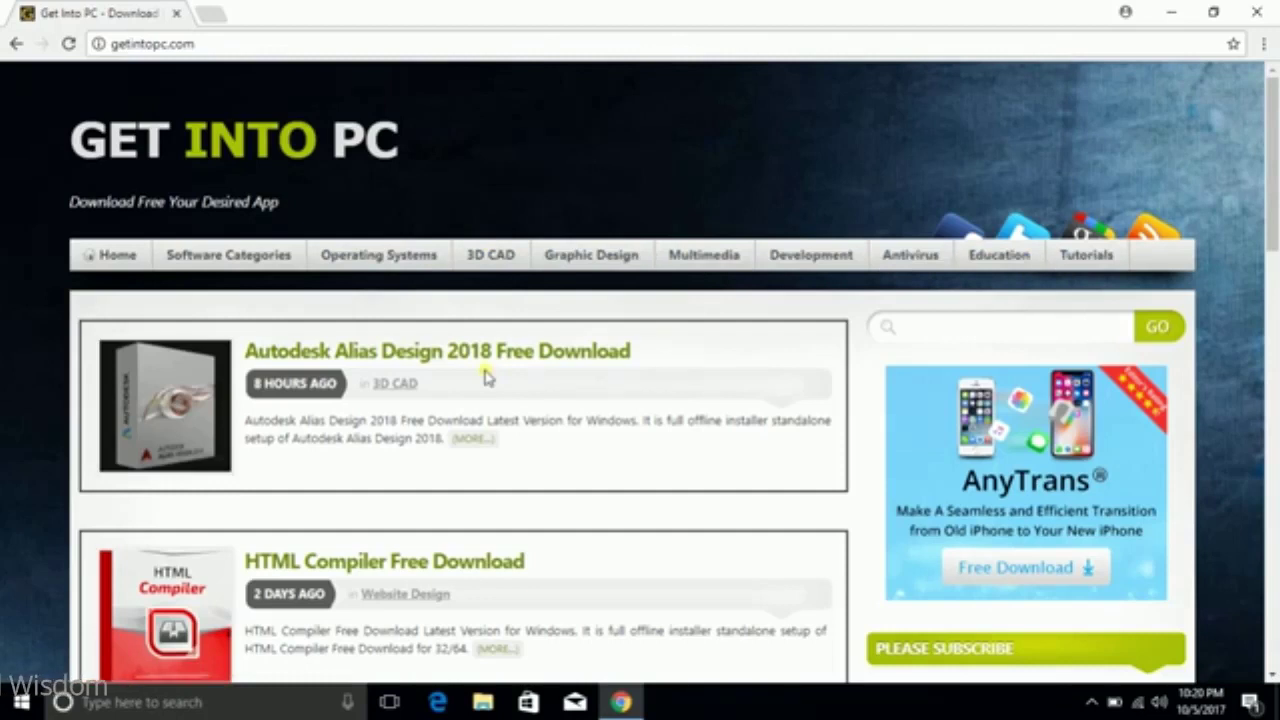
left_click(232, 249)
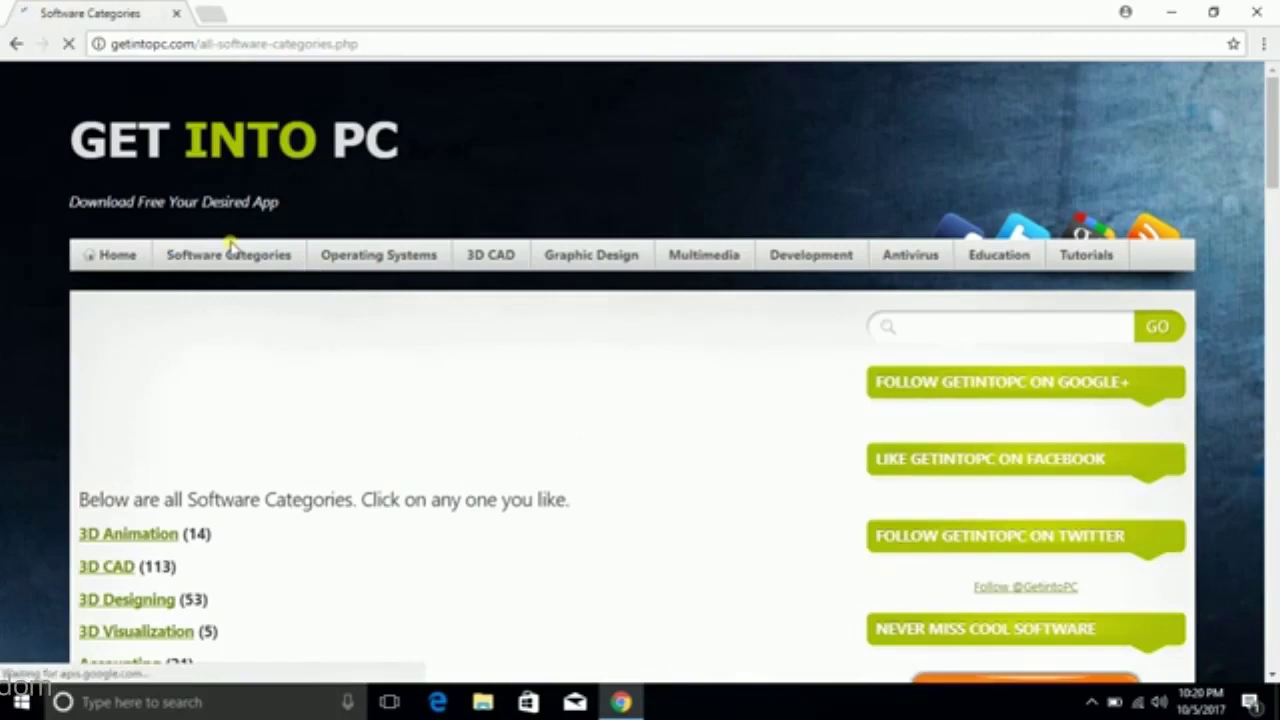
scroll(232, 250, "down", 1)
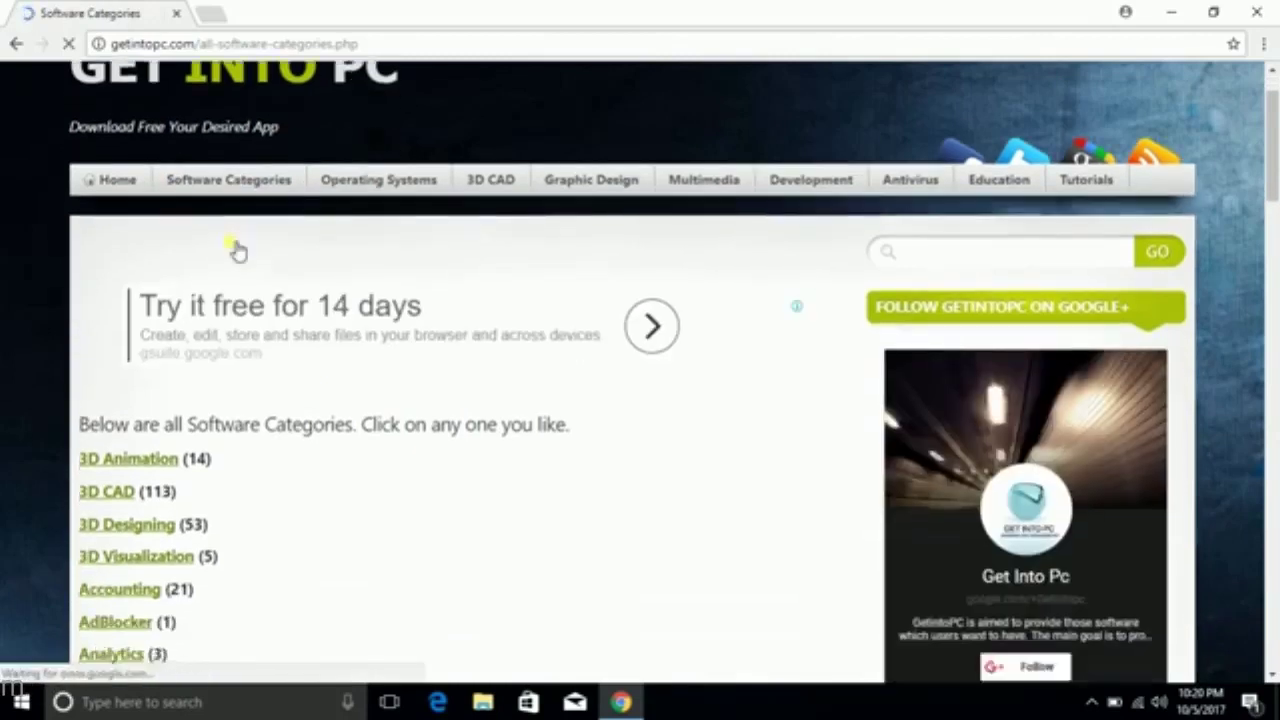
scroll(232, 246, "down", 1)
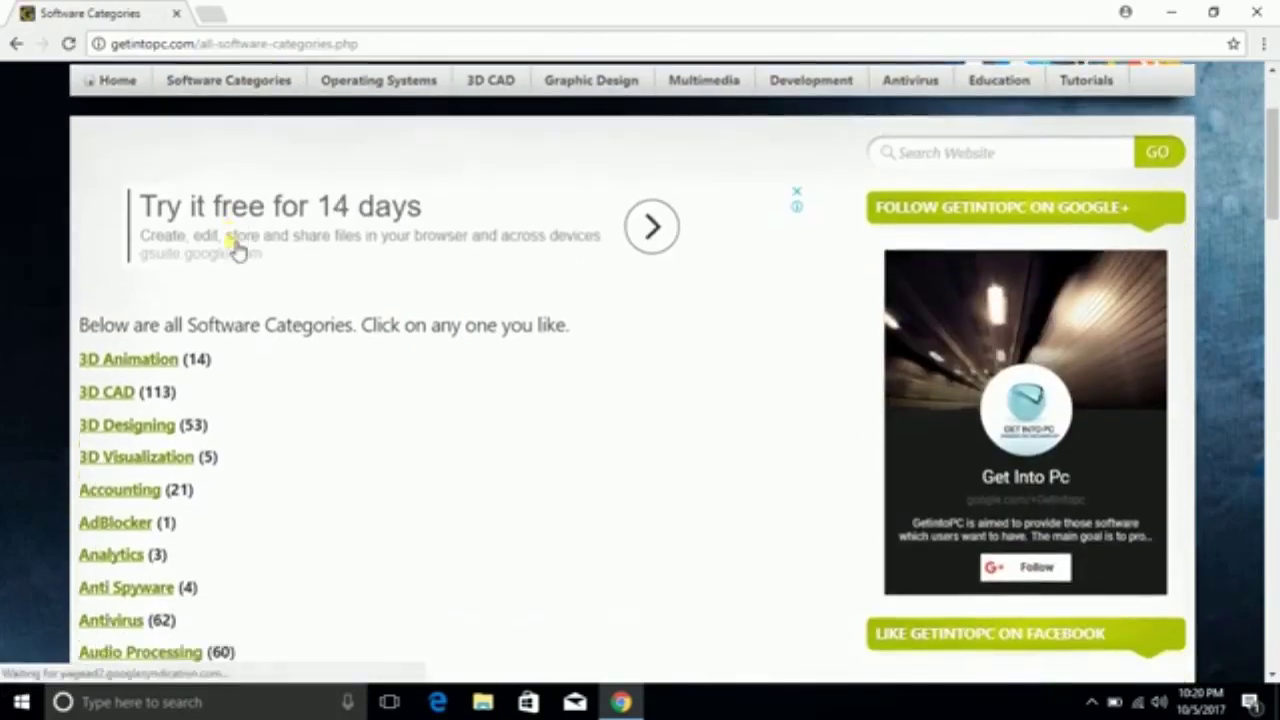
left_click(14, 44)
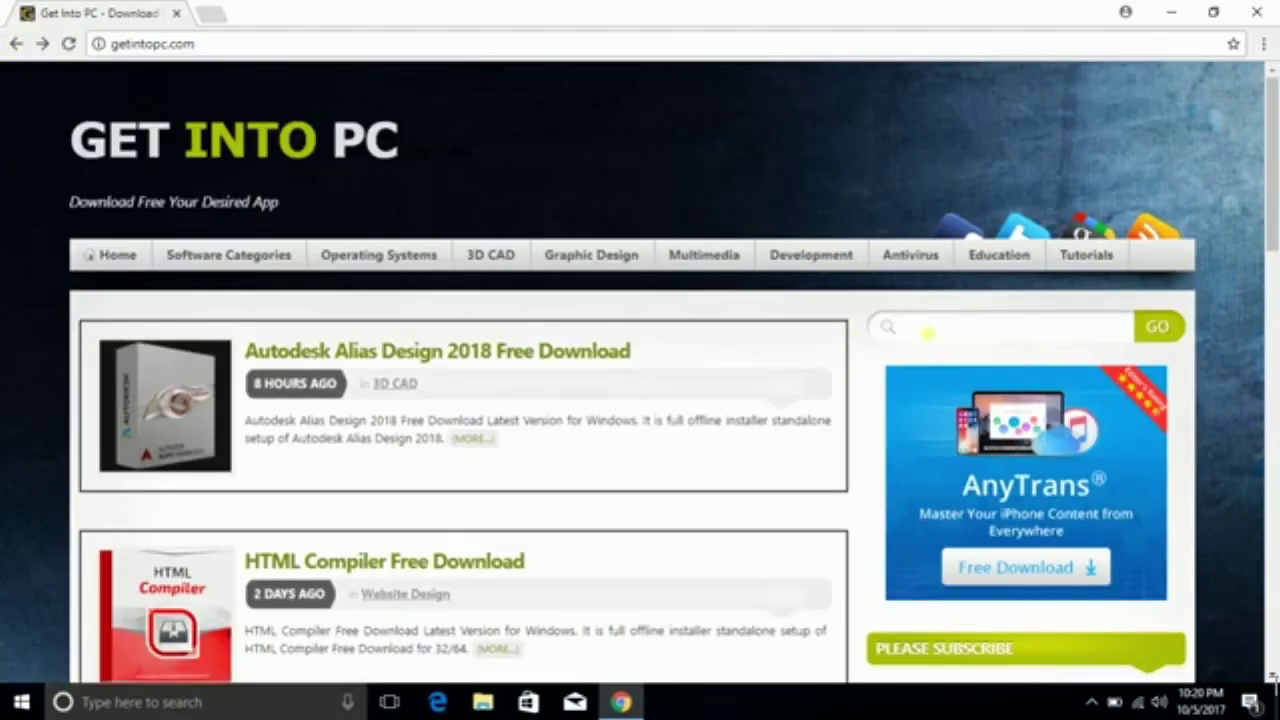
Search the Get Into PC website for "folder lock".
left_click(1014, 336)
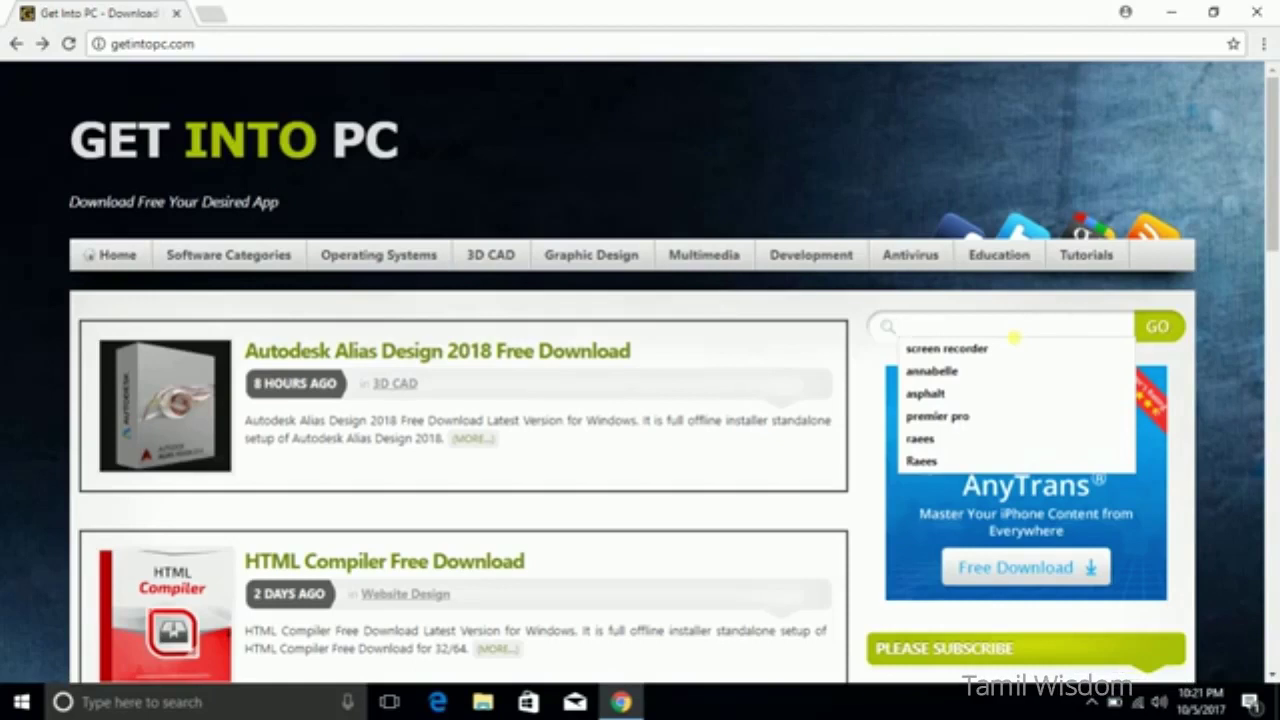
type("f")
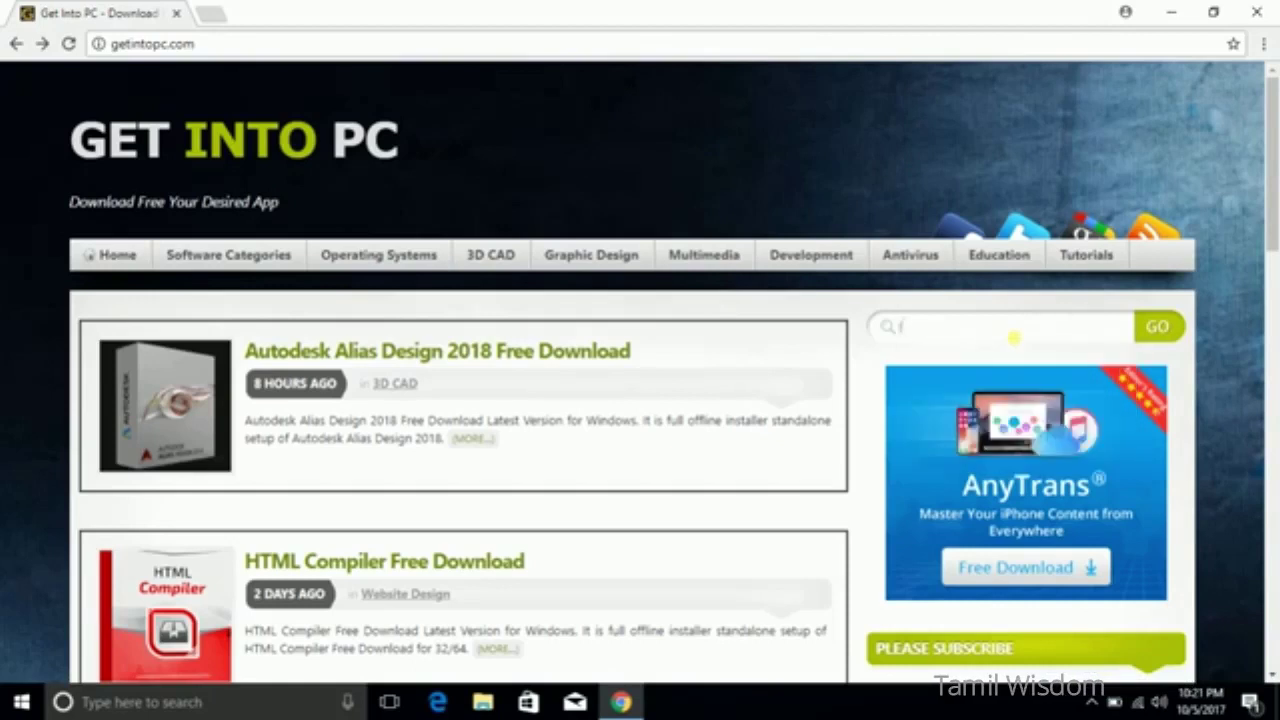
type("il")
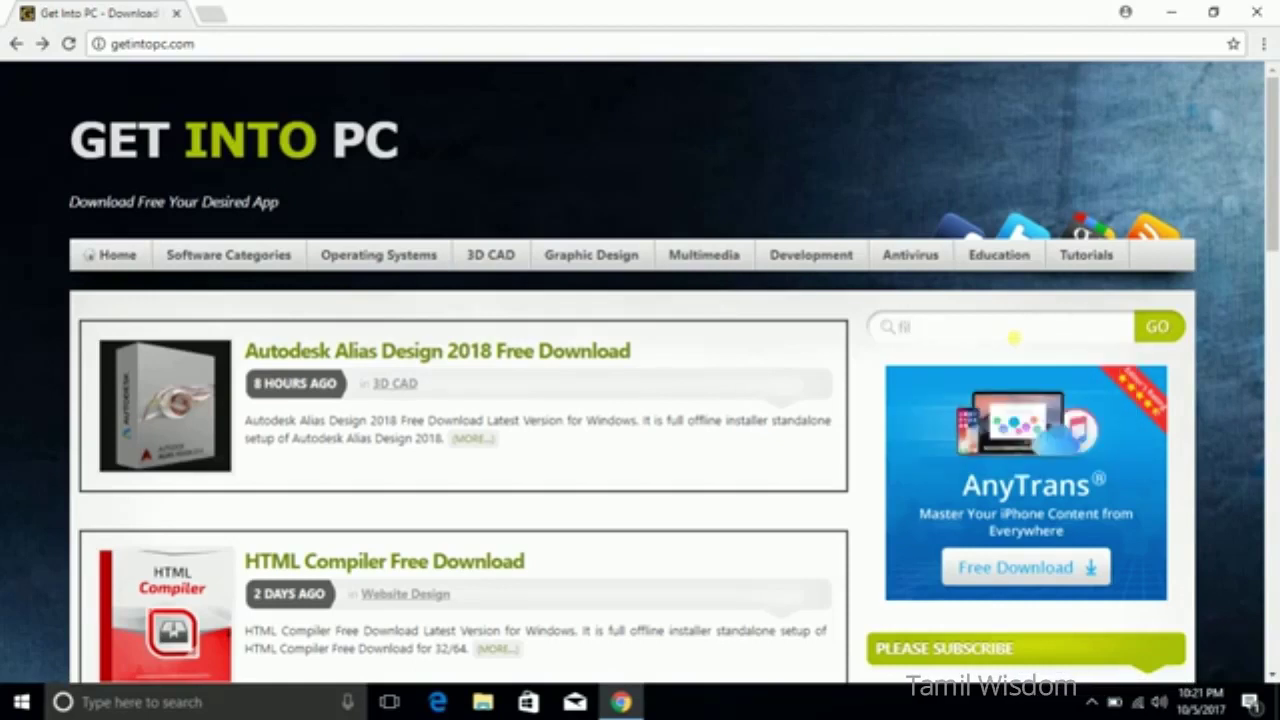
key("BackSpace")
key("BackSpace")
type("older lock")
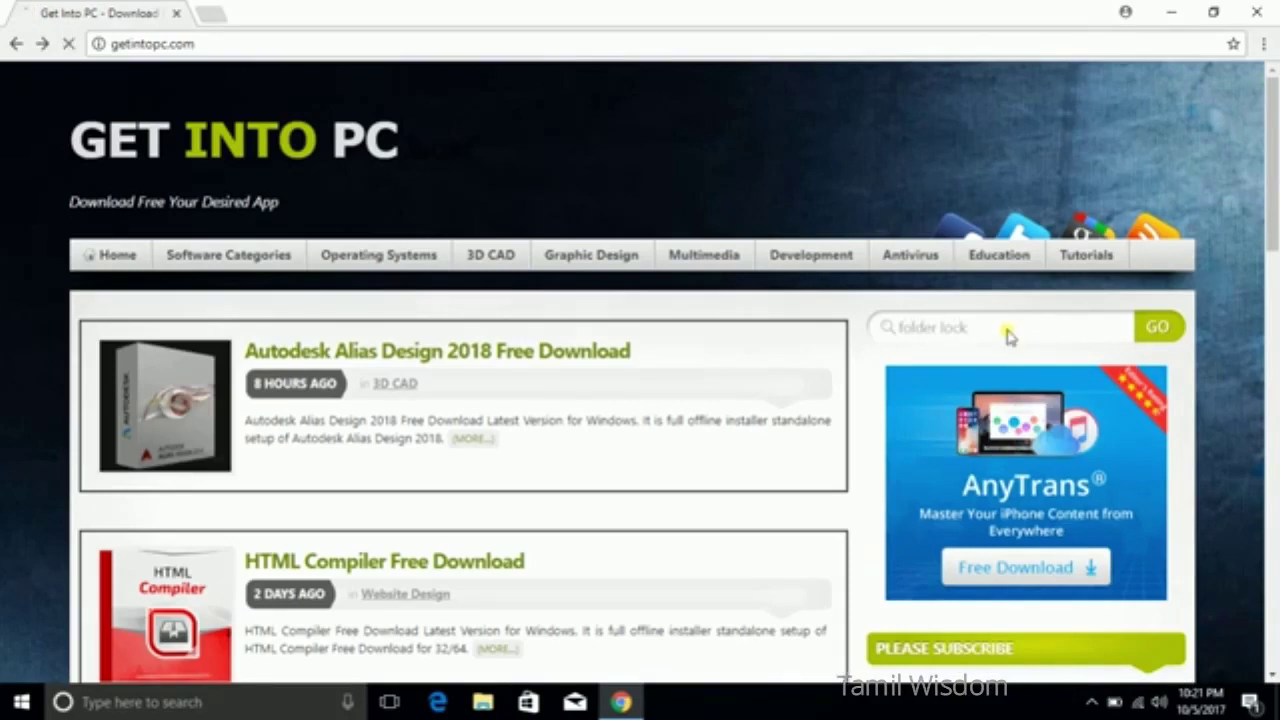
key("Return")
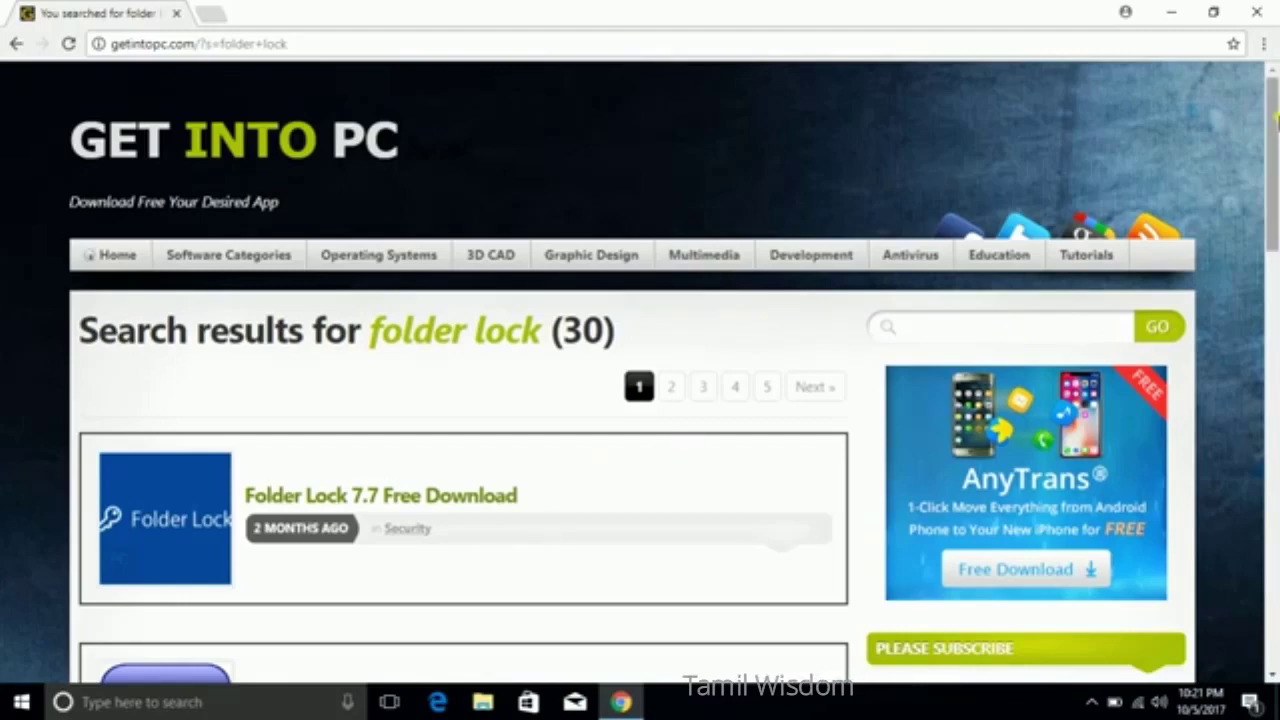
Open the Folder Lock 7.7 Free Download page from the results and review its technical setup details.
left_click_drag(1276, 118, 1276, 200)
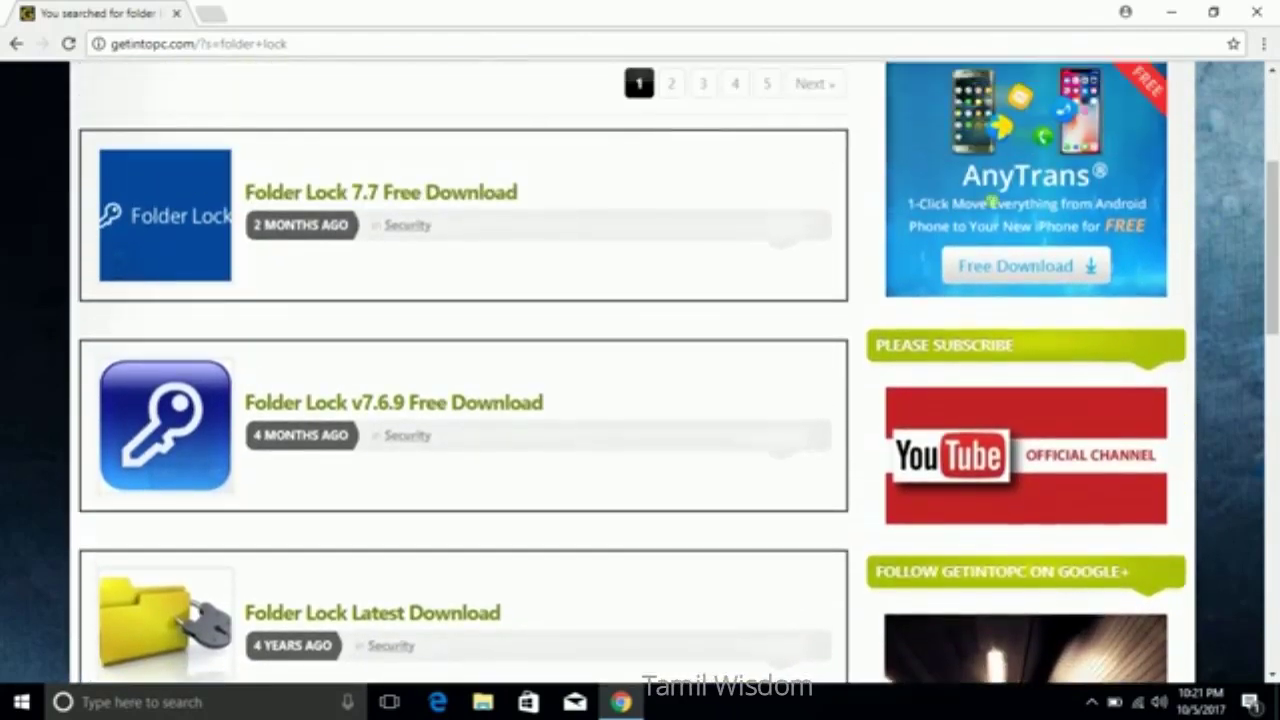
left_click(500, 197)
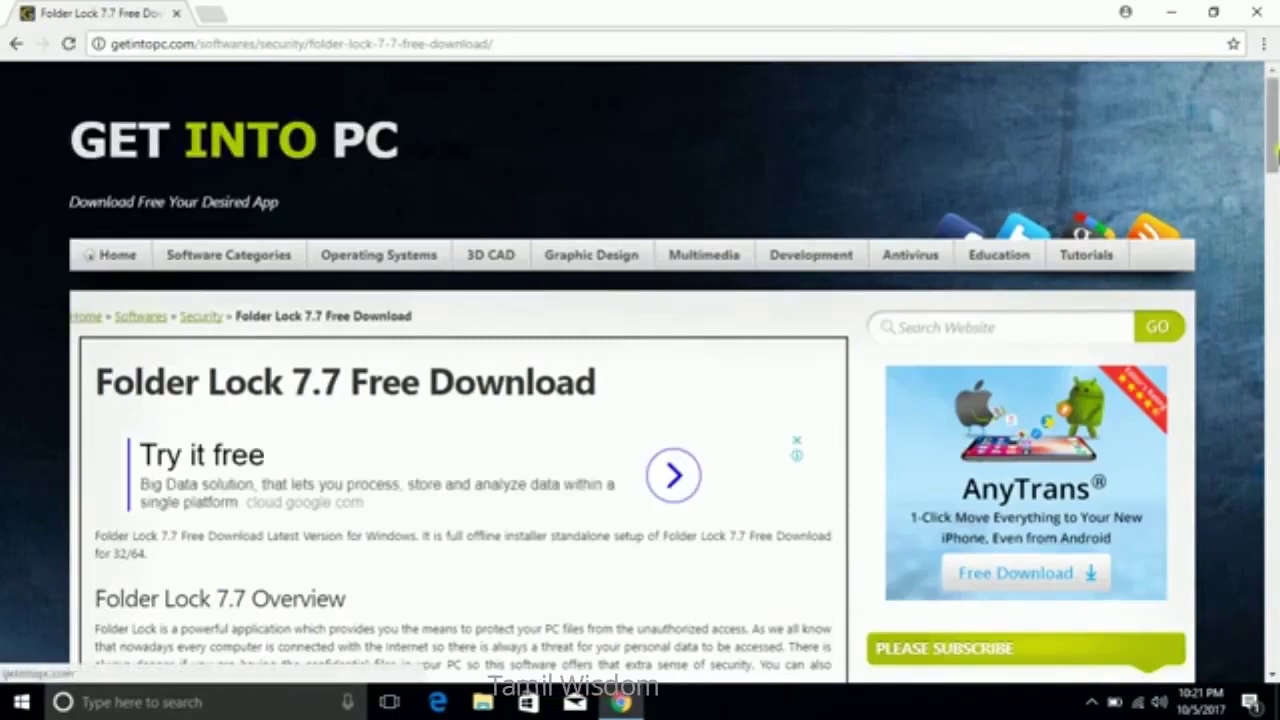
left_click_drag(1272, 170, 1273, 428)
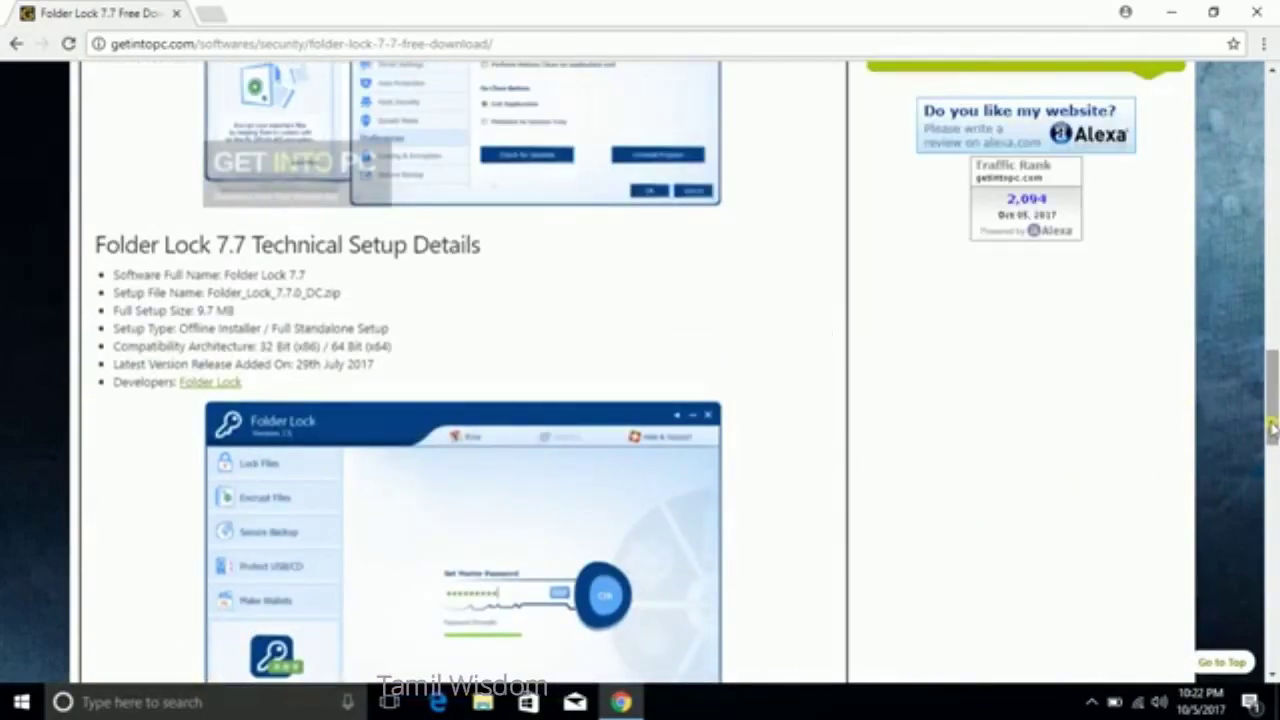
left_click_drag(1273, 428, 1275, 115)
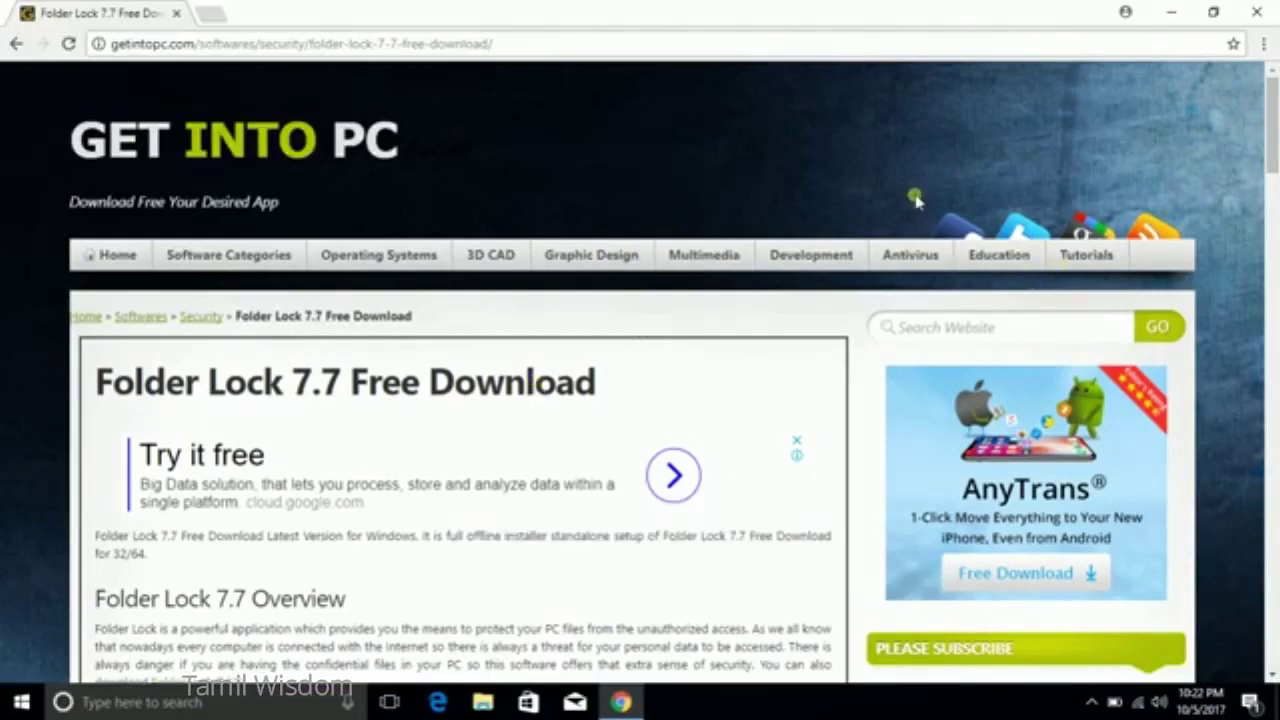
Download Folder Lock 7.7 from its page, proceeding through the file host's request page.
scroll(1235, 138, "down", 4)
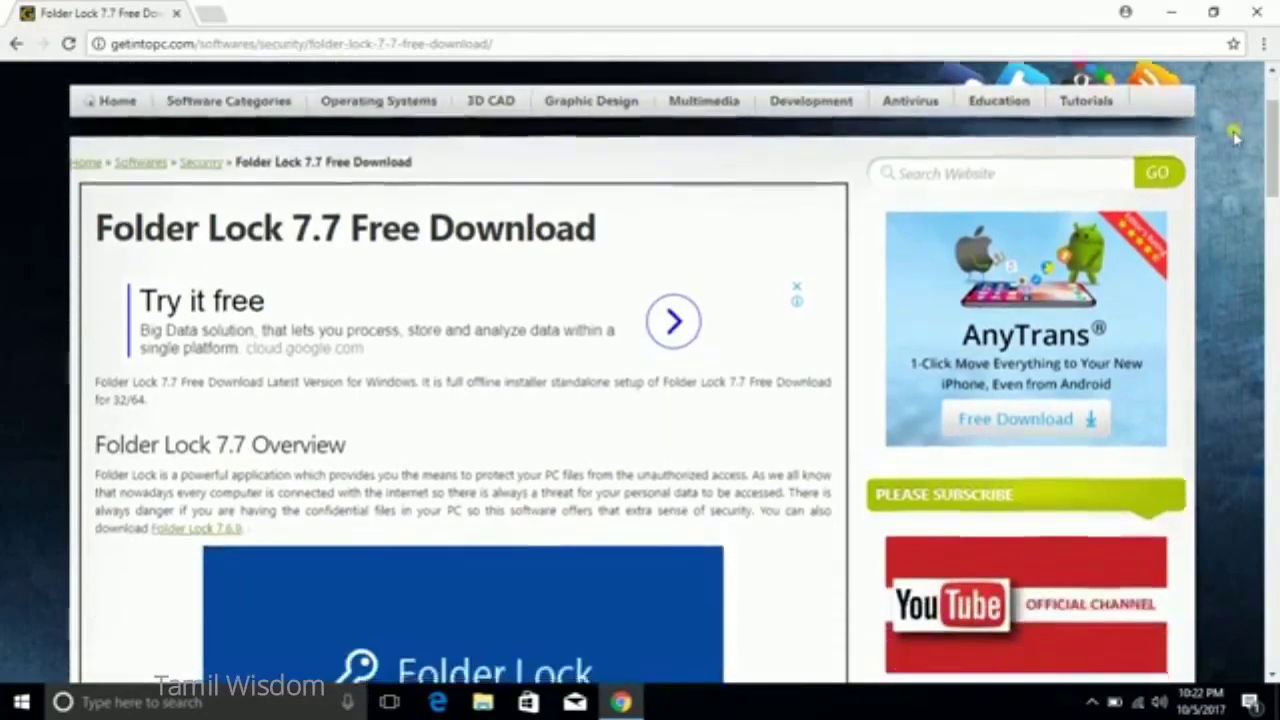
scroll(1235, 138, "down", 12)
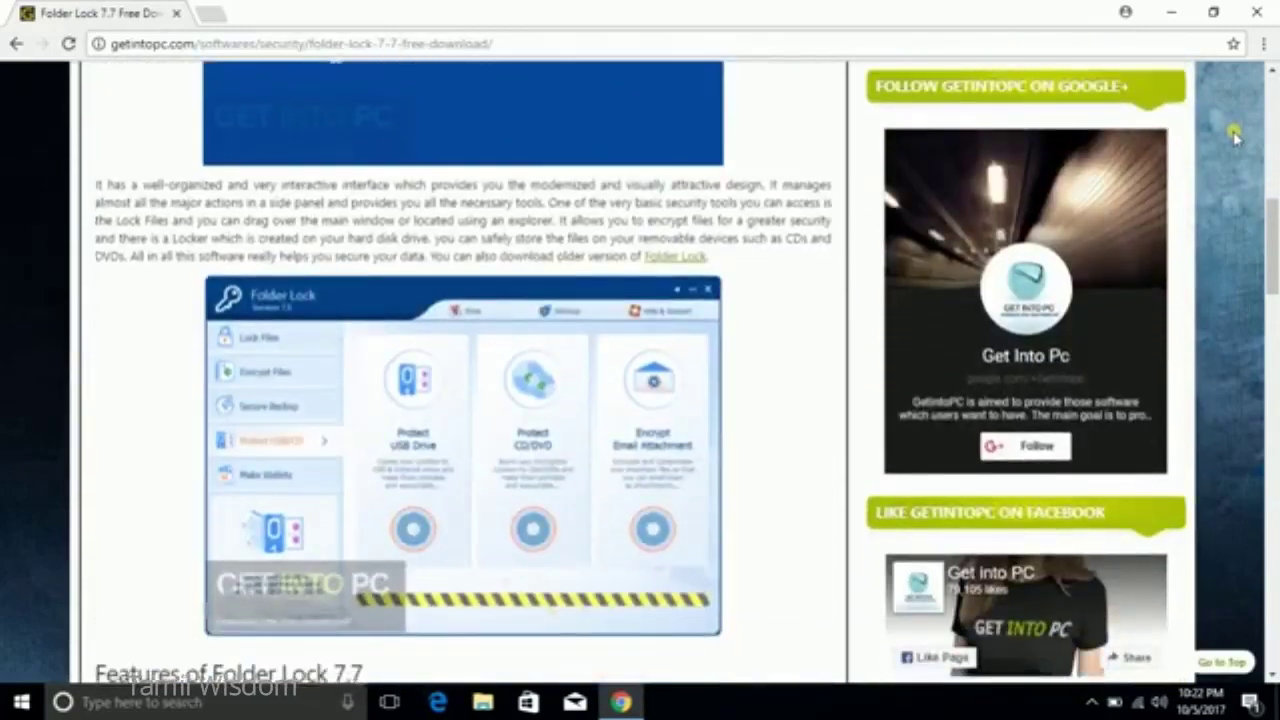
scroll(1235, 138, "down", 7)
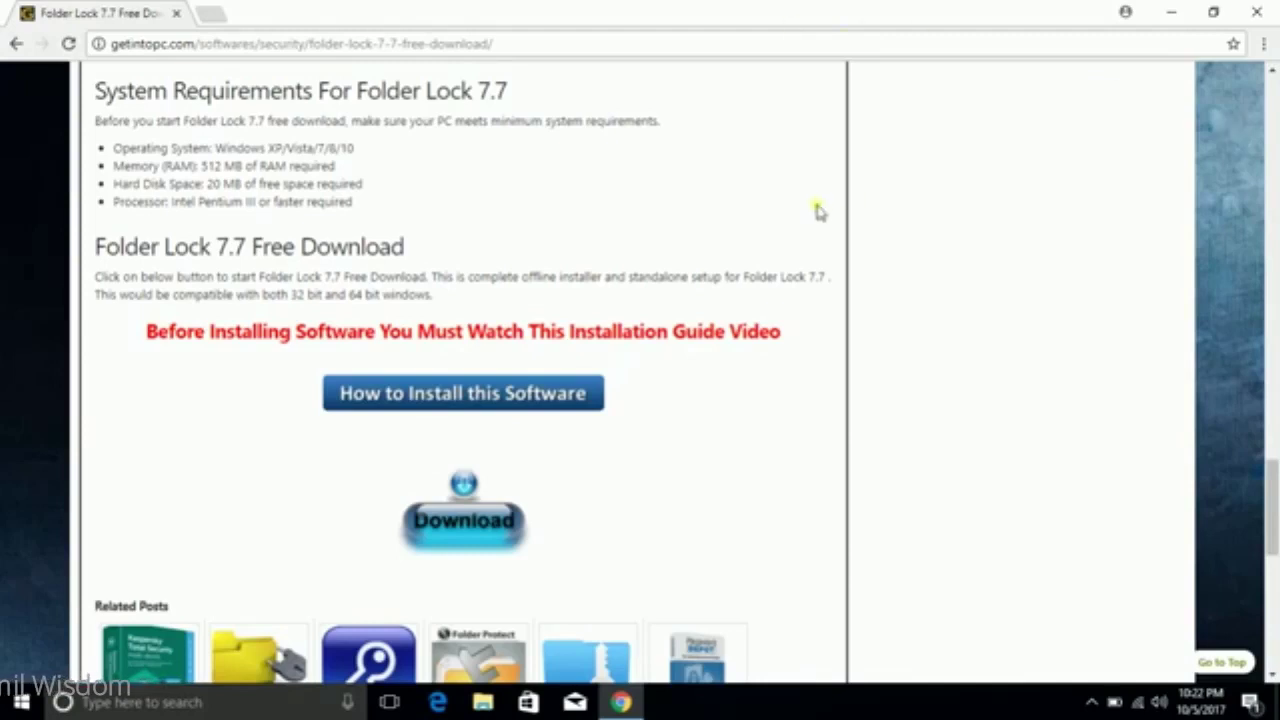
left_click(463, 512)
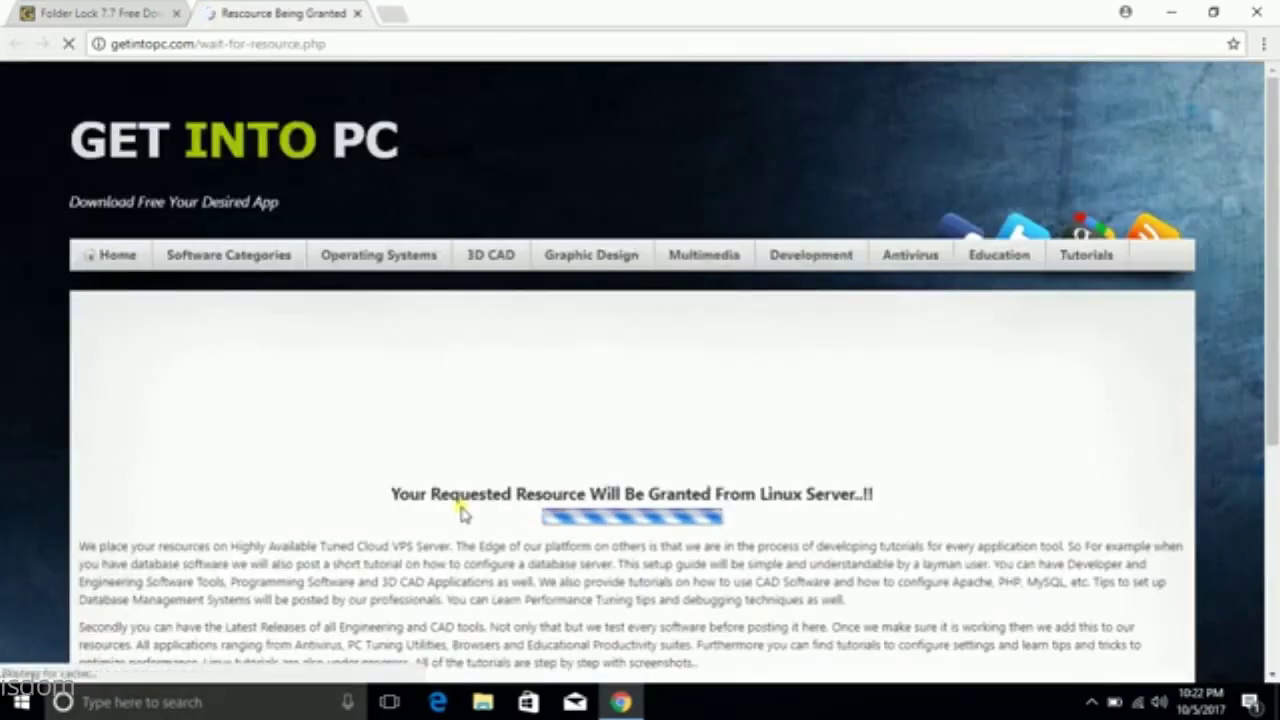
scroll(1274, 251, "down", 2)
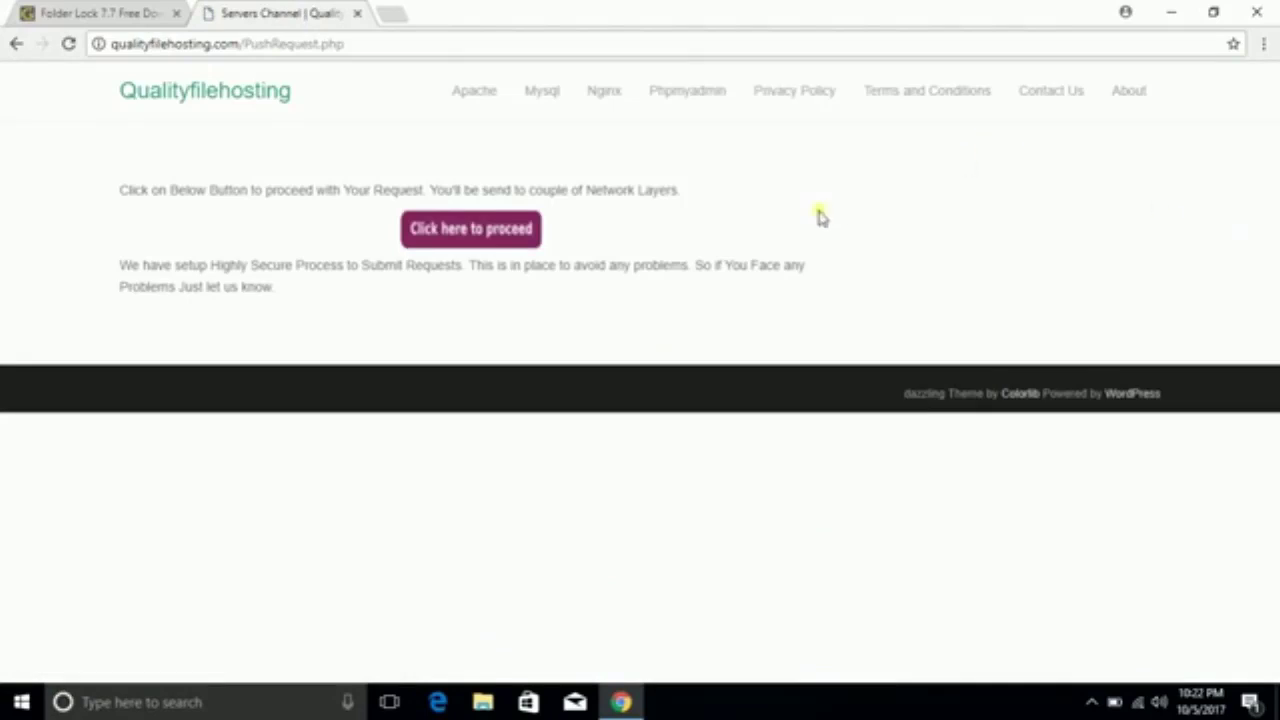
left_click(510, 236)
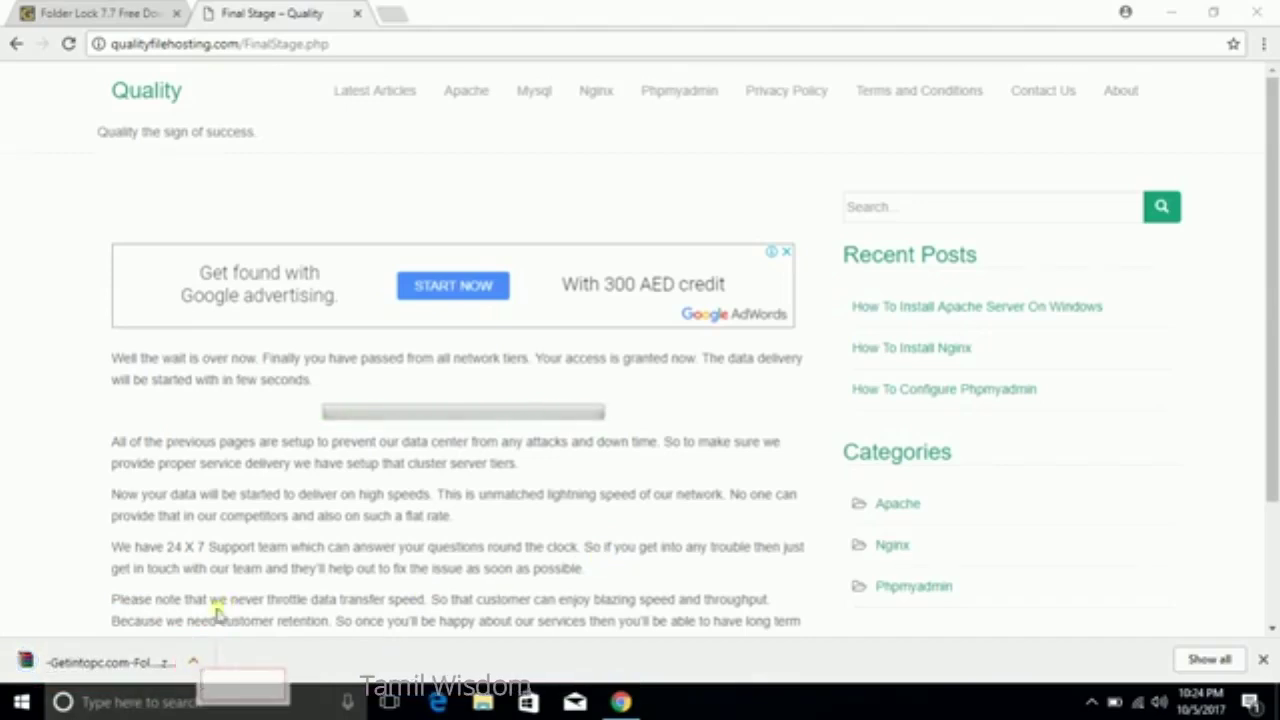
Cut the downloaded -Getintopc.com-Folder_Lock_7.7.0_DC archive from the Downloads folder and return to the desktop.
left_click(192, 661)
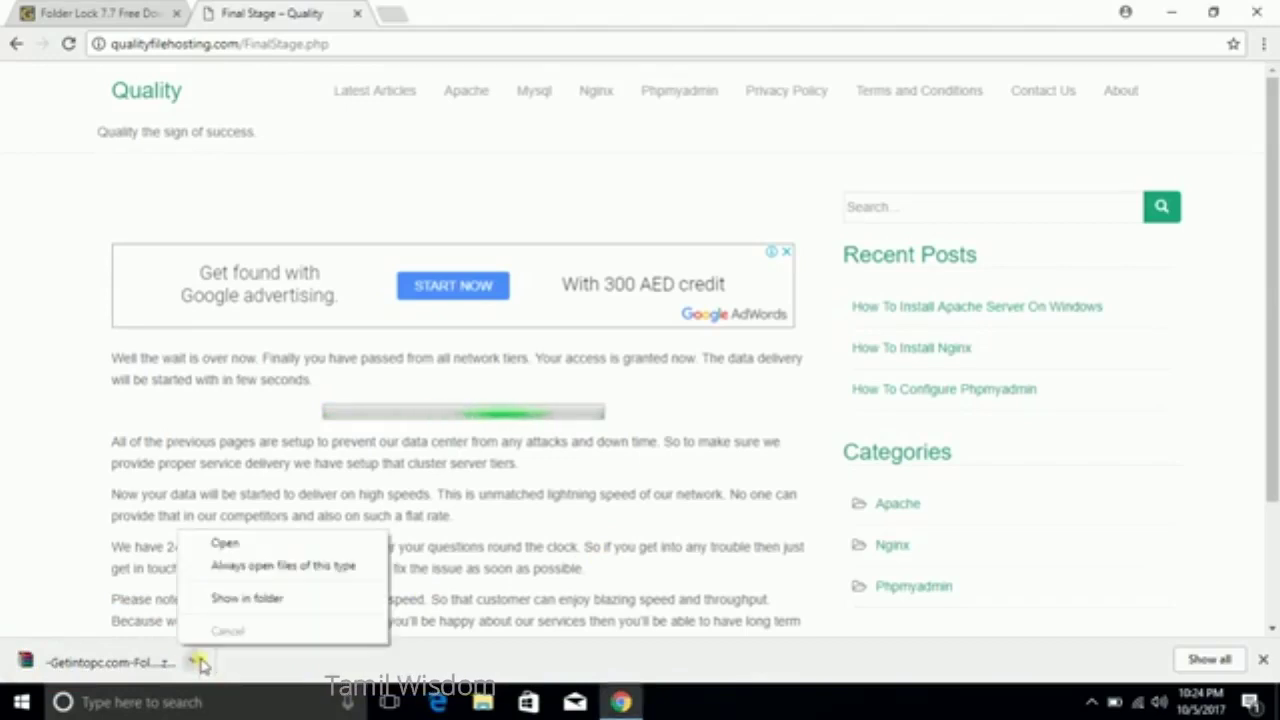
left_click(242, 600)
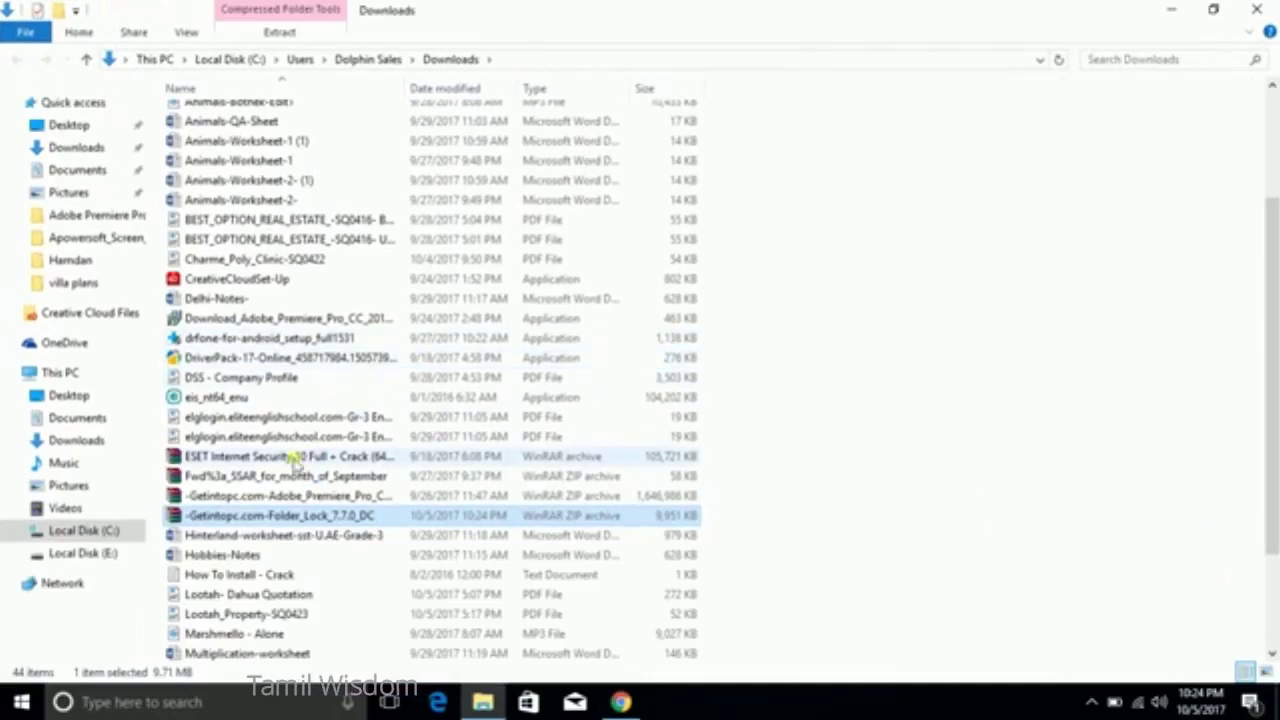
right_click(266, 517)
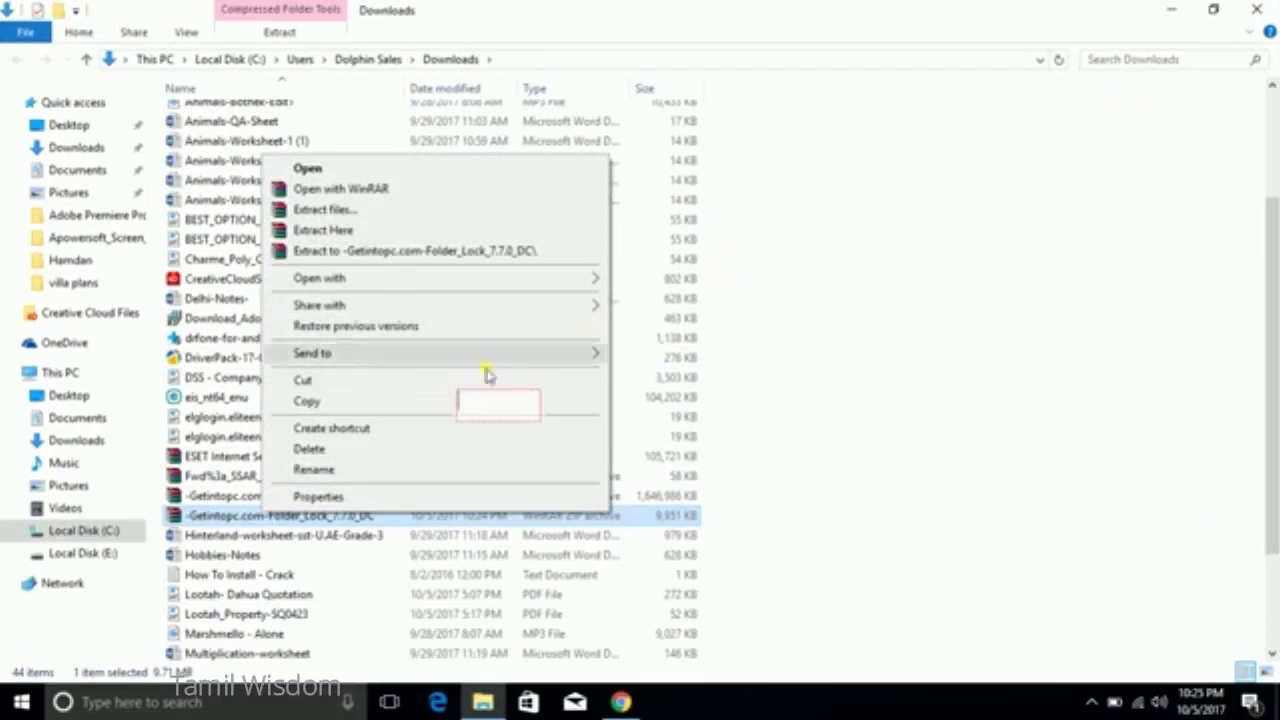
left_click(414, 382)
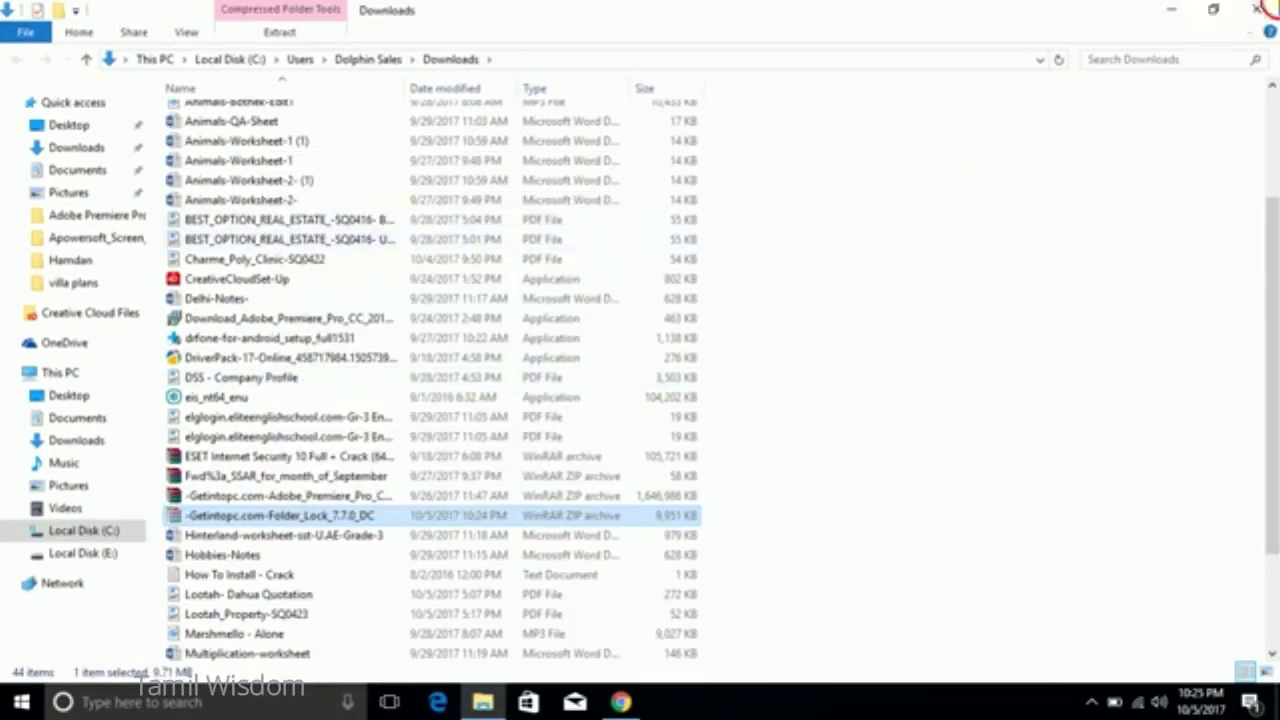
left_click(1176, 9)
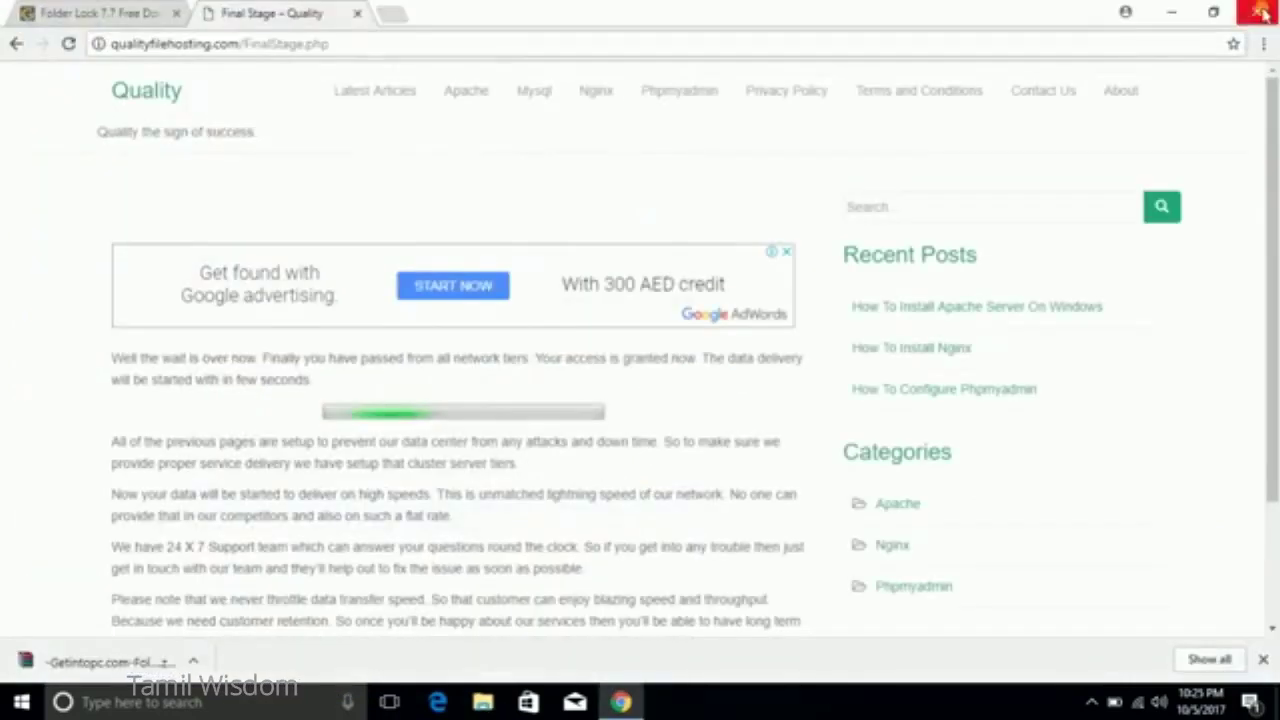
left_click(1185, 10)
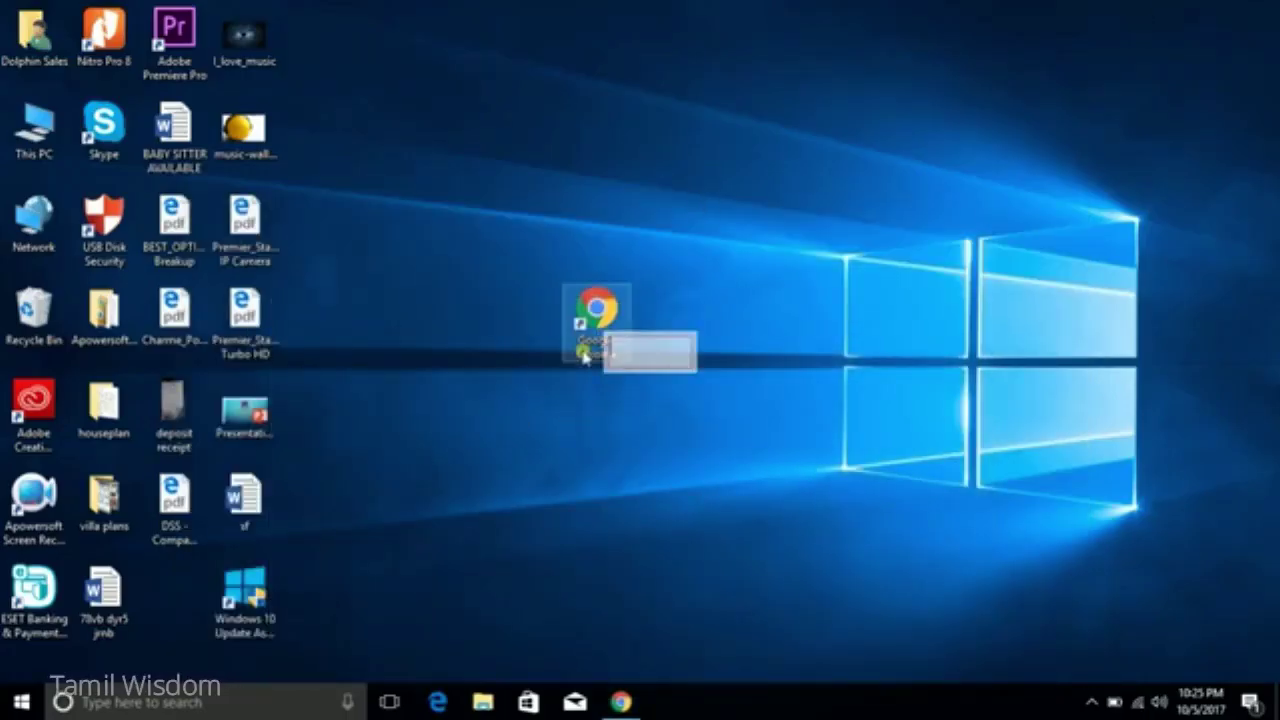
Paste the cut -Getintopc.com-Folder_Lock_7.7.0_DC archive onto the desktop.
right_click(771, 188)
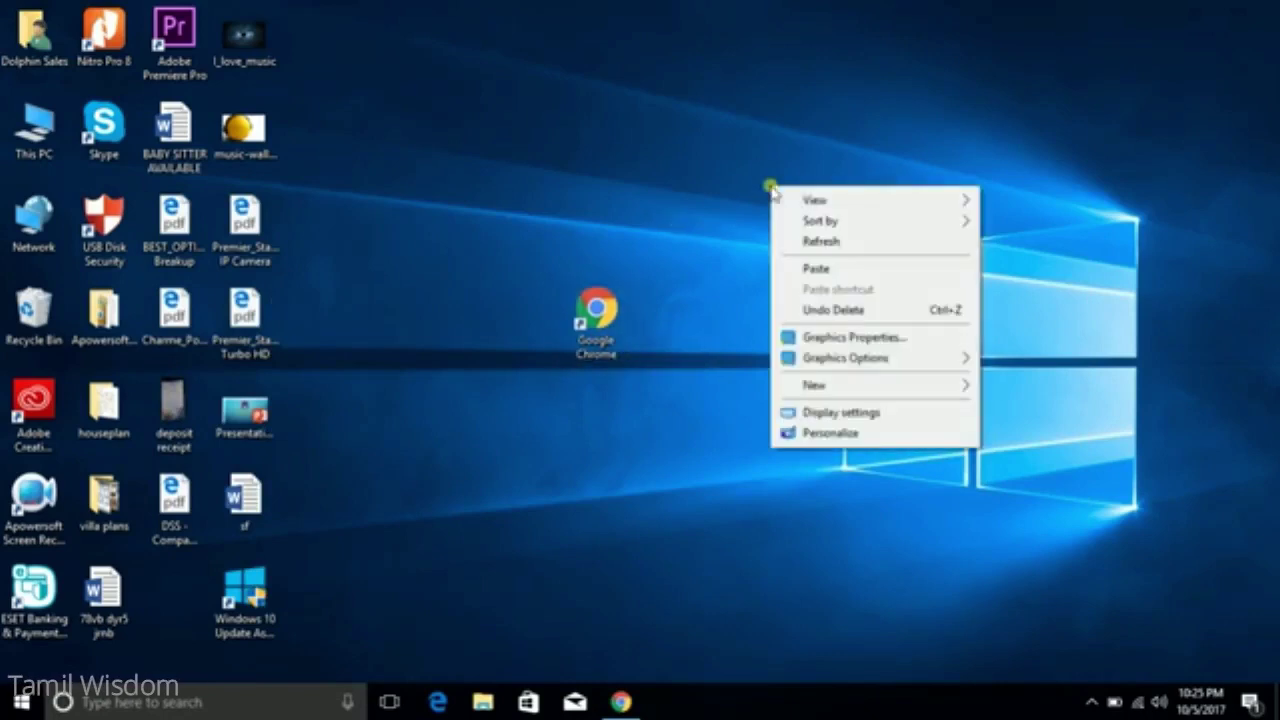
left_click(820, 270)
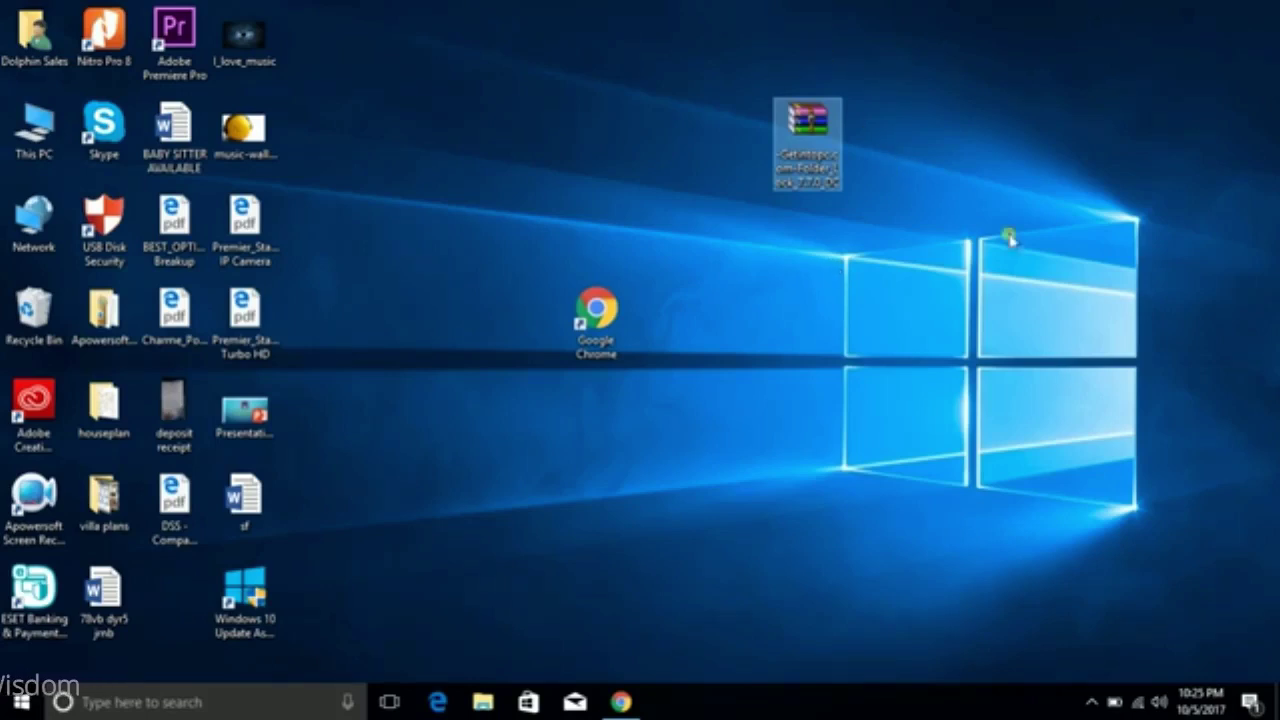
left_click(970, 177)
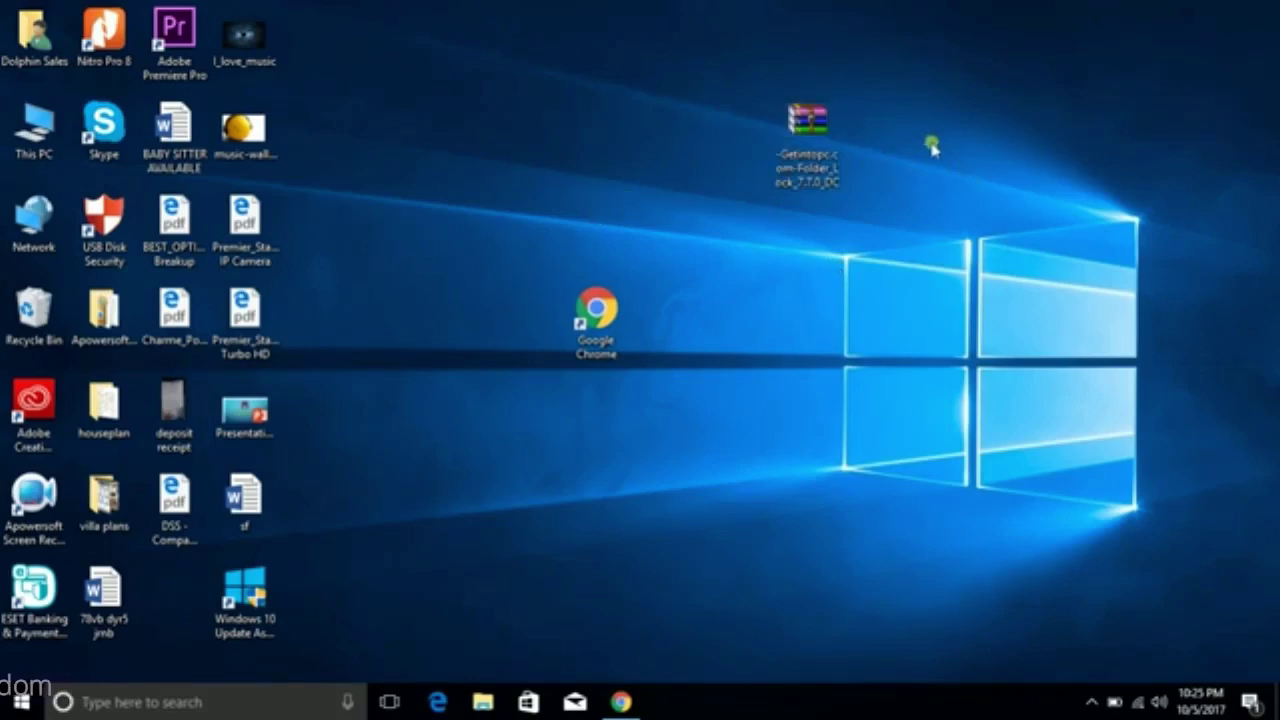
Extract the desktop archive into its own folder named -Getintopc.com-Folder_Lock_7.7.0_DC.
right_click(801, 153)
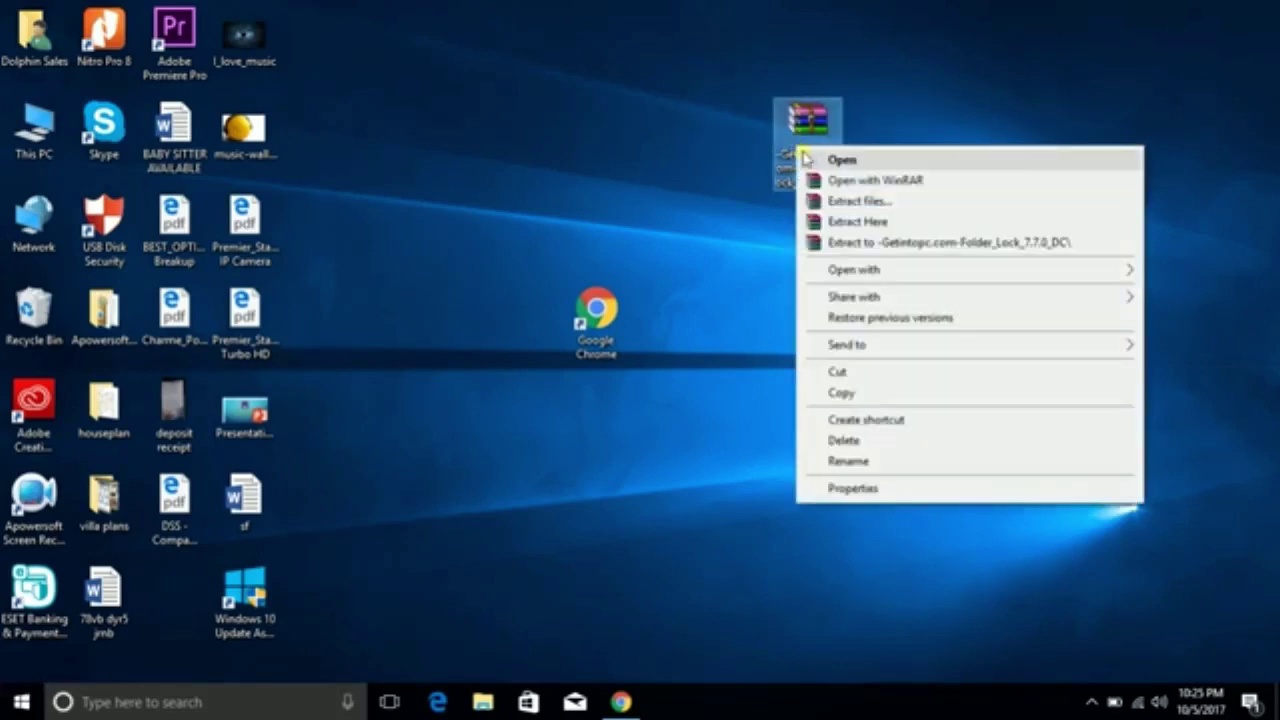
left_click(903, 247)
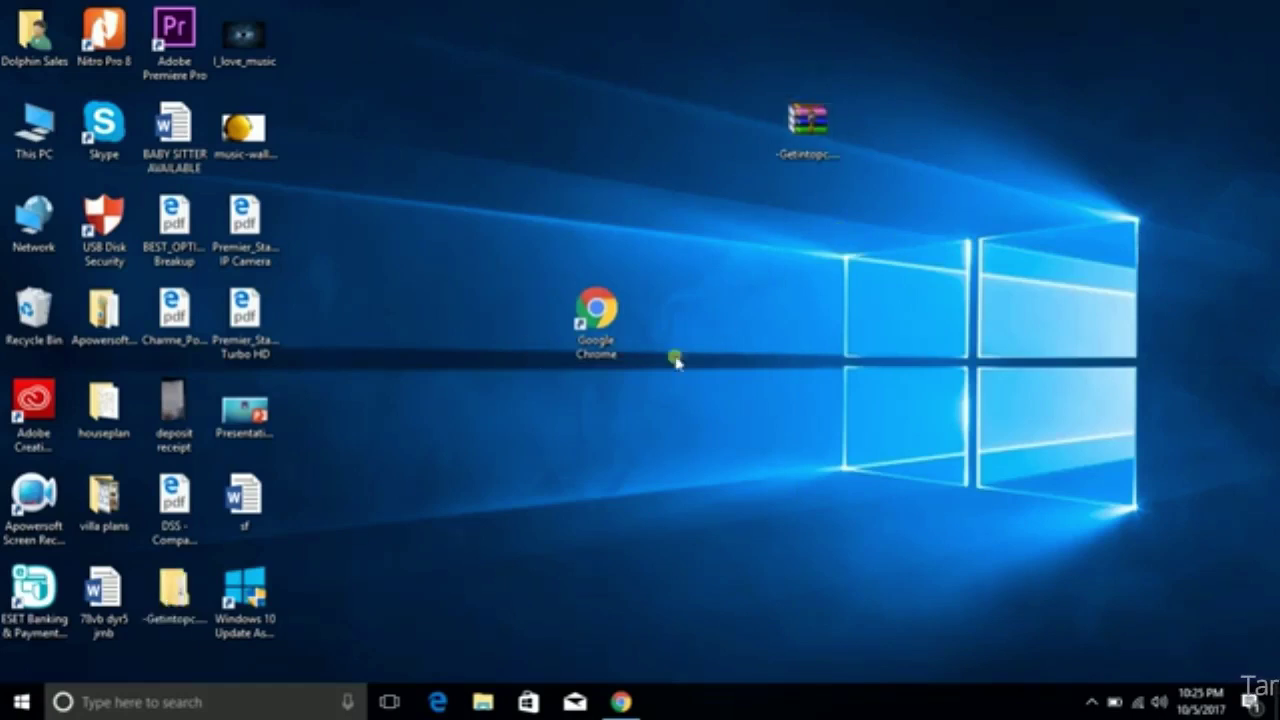
left_click(176, 594)
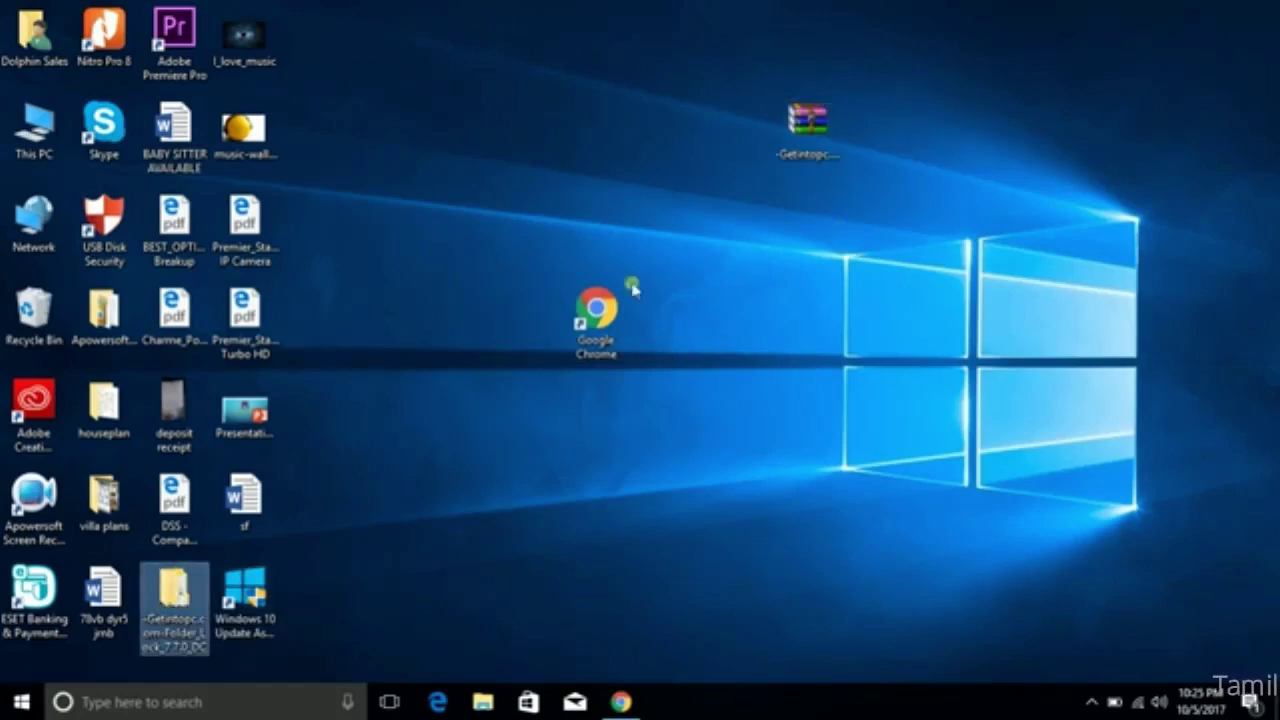
left_click(808, 125)
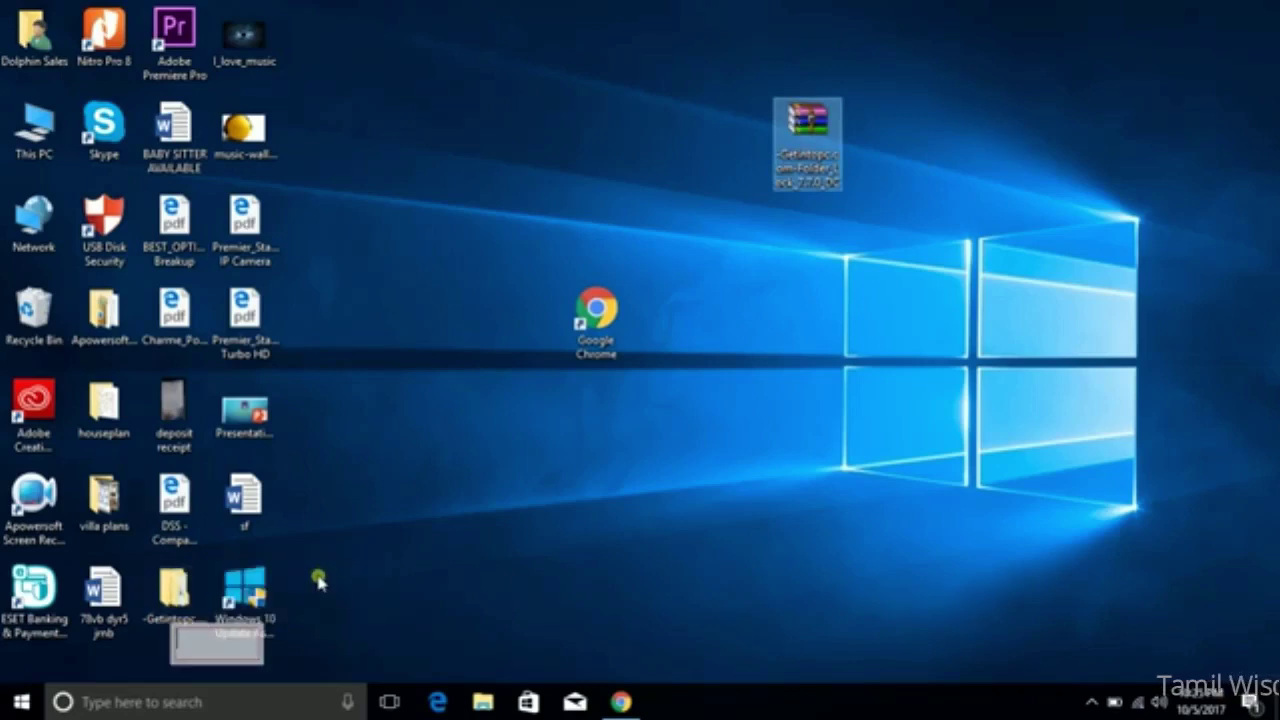
left_click(665, 556)
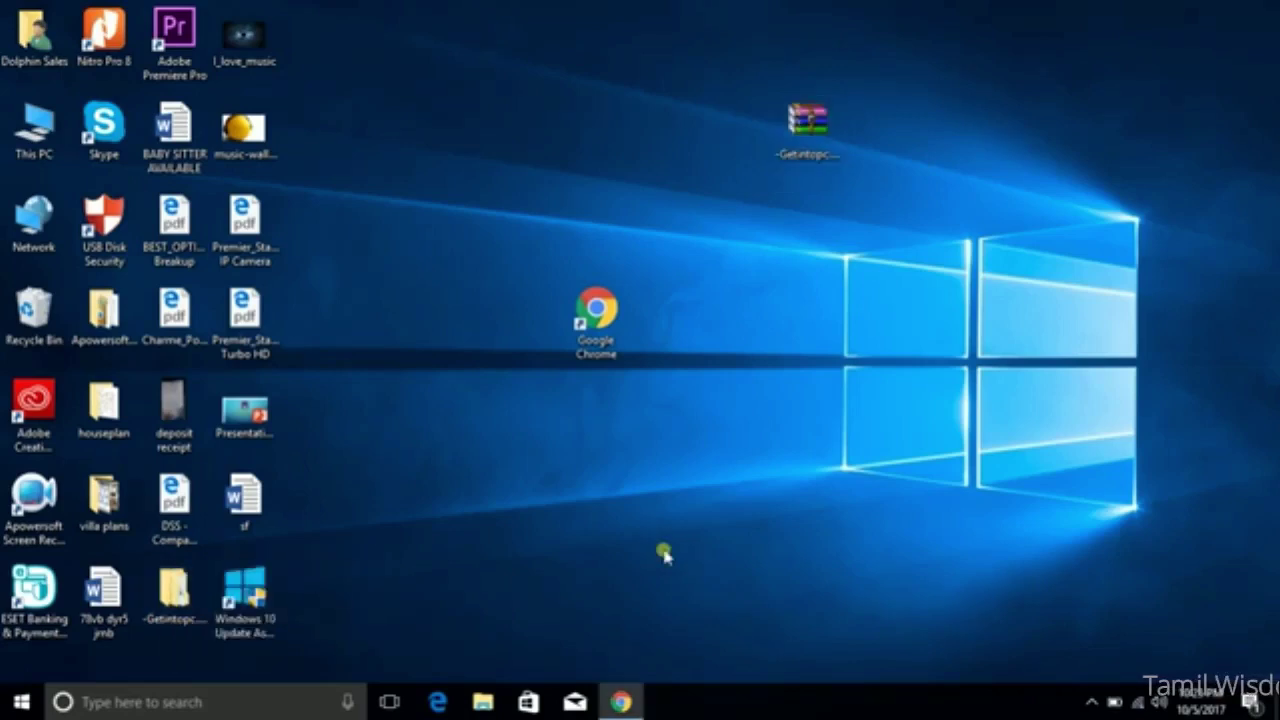
Open the extracted -Getintopc.com-Folder_Lock_7.7.0_DC folder and its Folder_Lock_7.7.0_DC subfolder.
left_click_drag(175, 645, 205, 612)
double_click(203, 608)
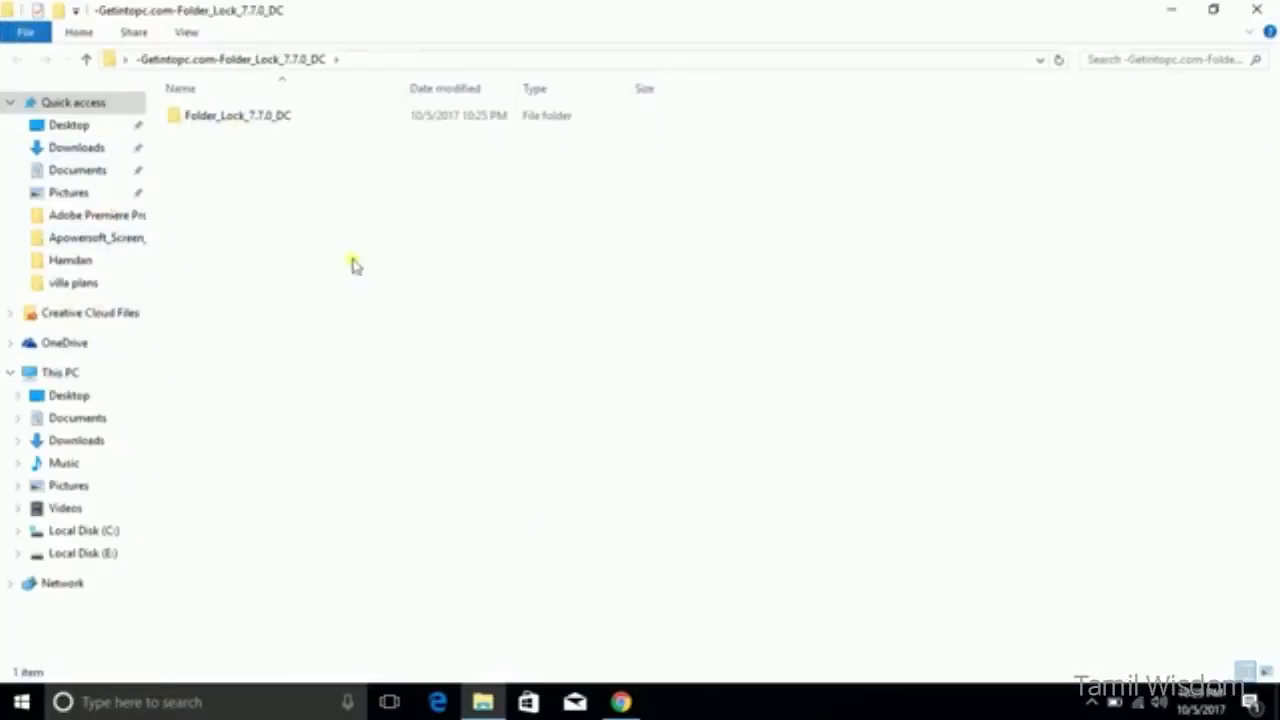
double_click(497, 118)
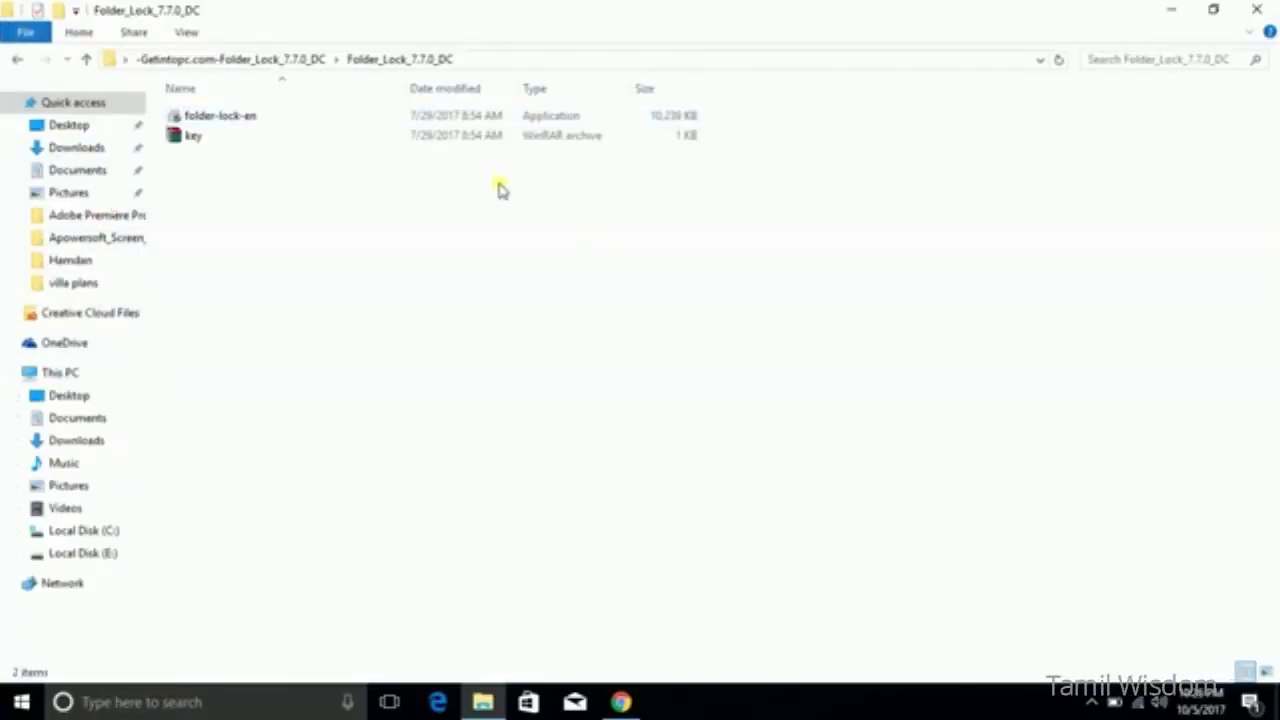
Extract the key archive into a folder named key within Folder_Lock_7.7.0_DC.
left_click(335, 141)
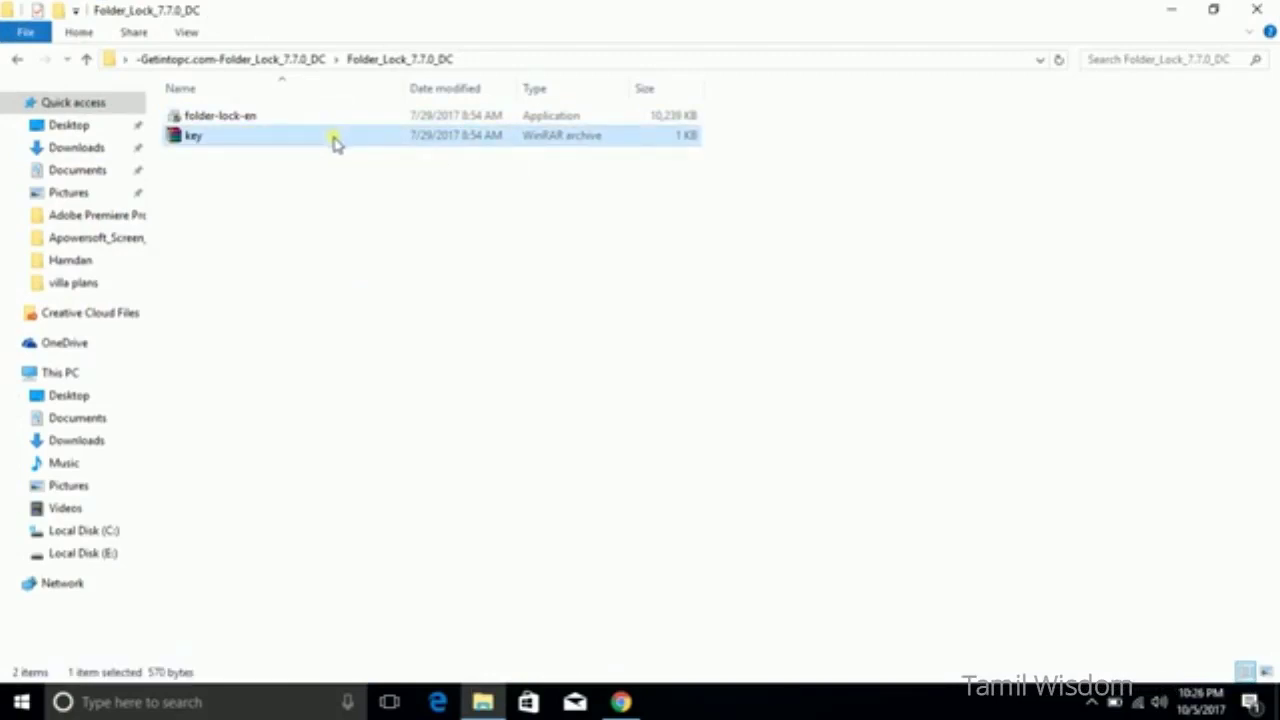
left_click_drag(420, 290, 479, 140)
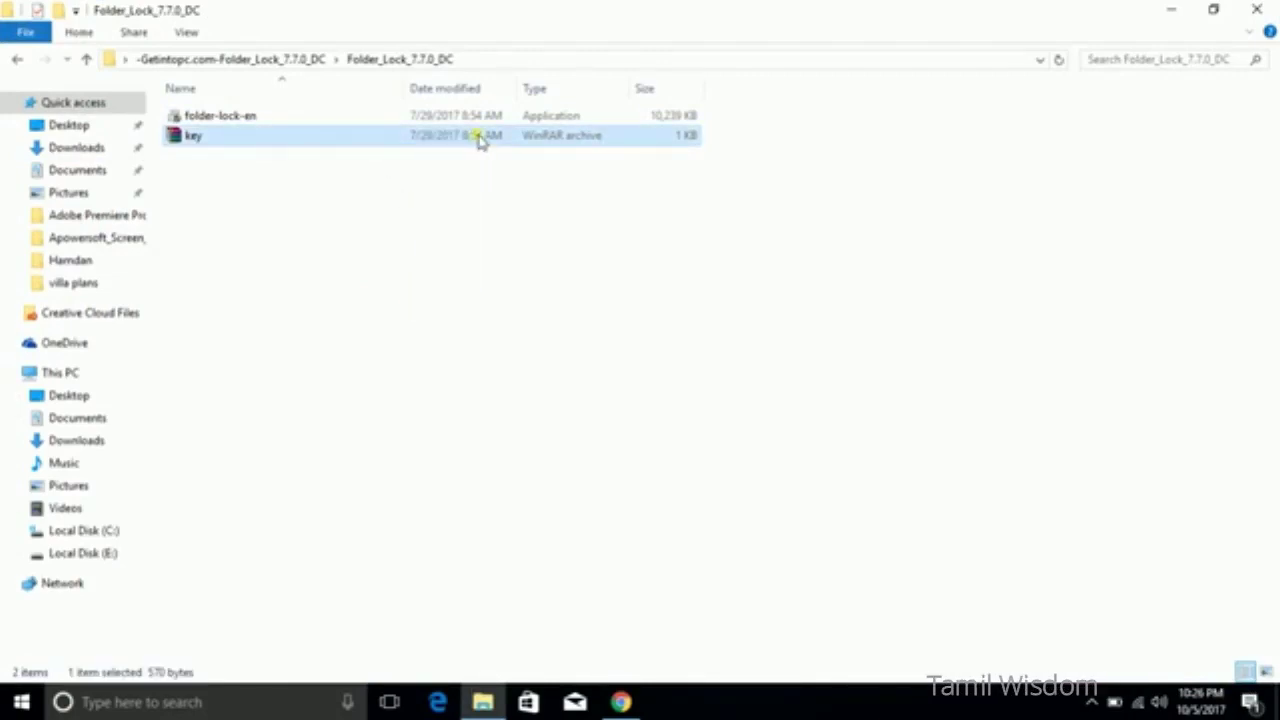
right_click(260, 140)
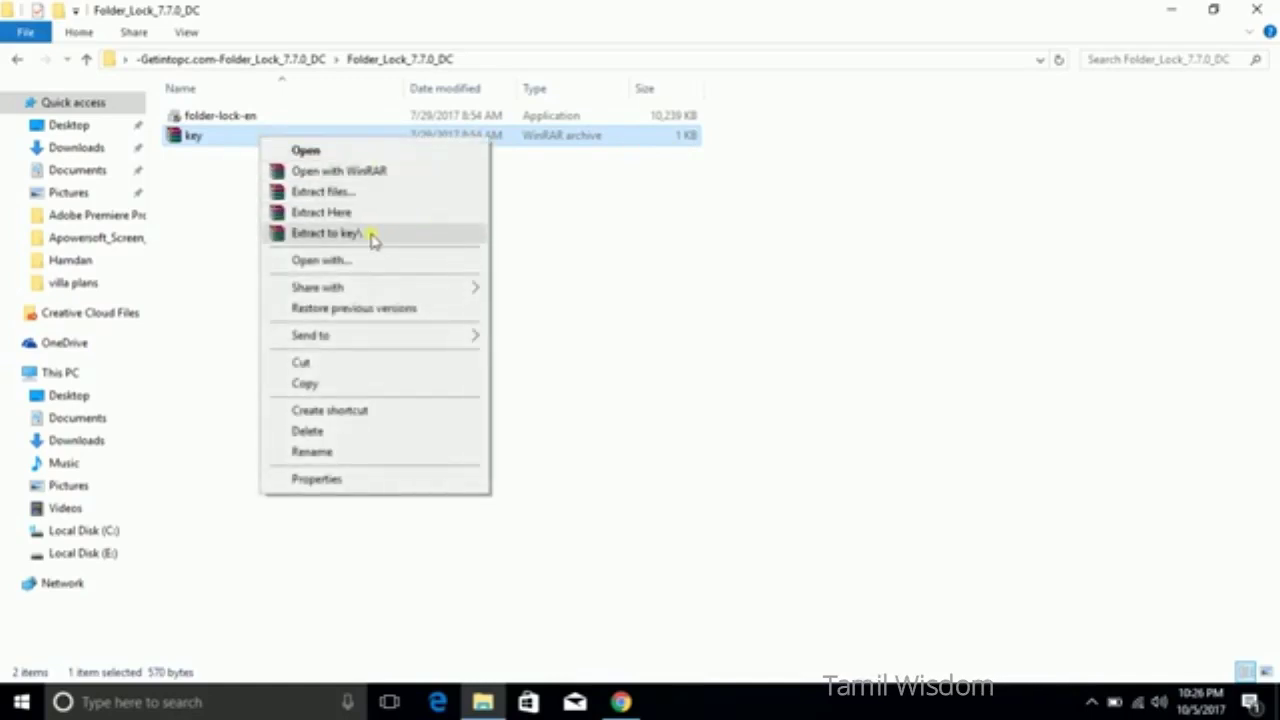
left_click(330, 233)
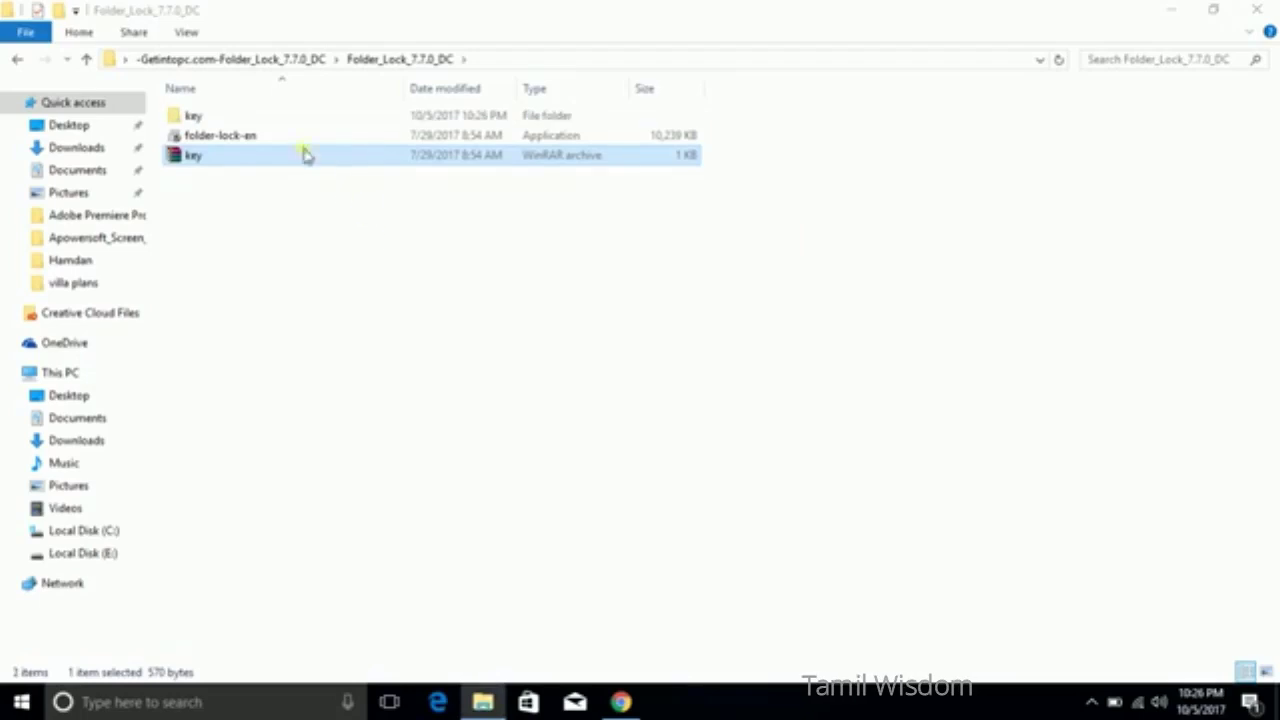
left_click(238, 116)
left_click(358, 255)
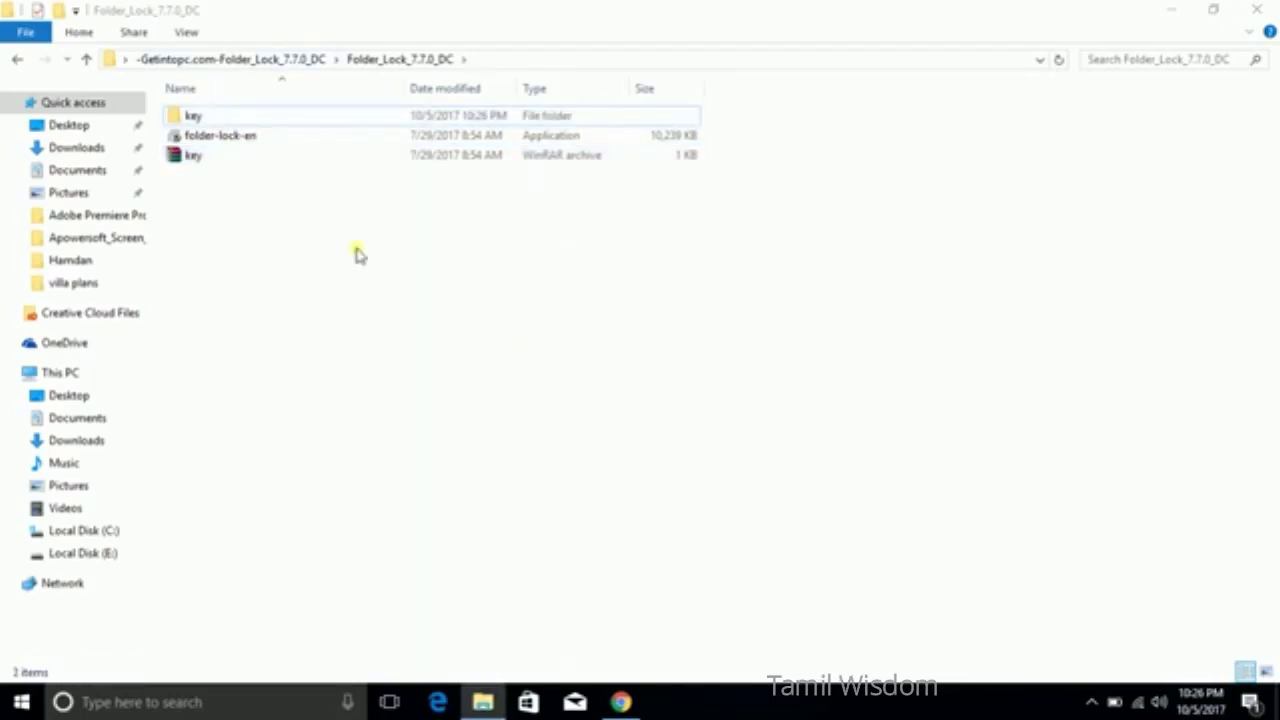
Run the folder-lock-en installer in English and proceed to the destination location page.
left_click(200, 138)
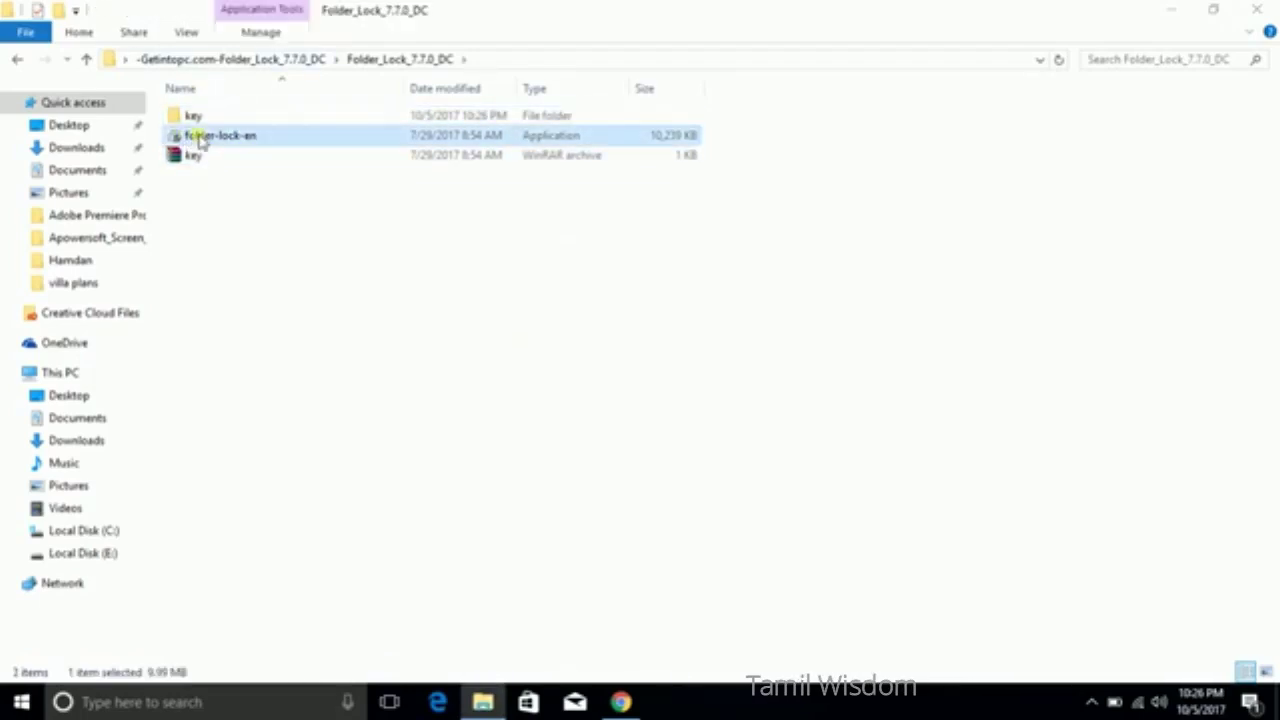
double_click(268, 142)
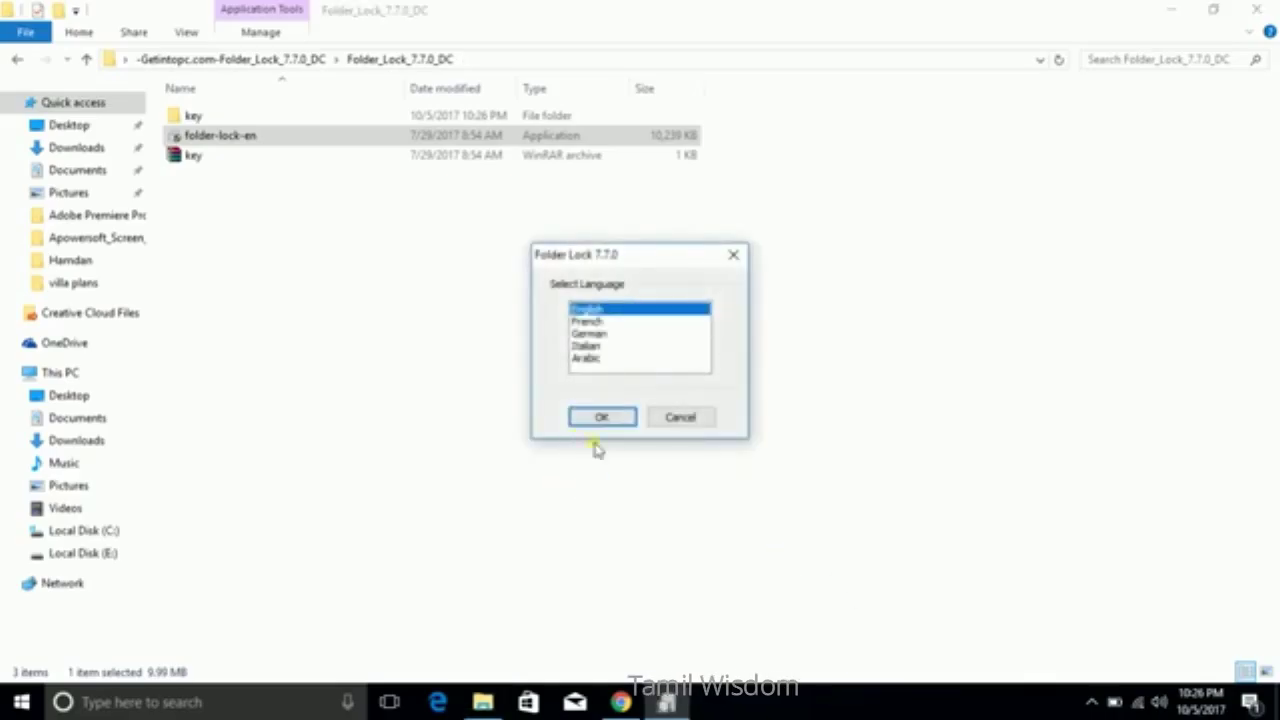
left_click(615, 416)
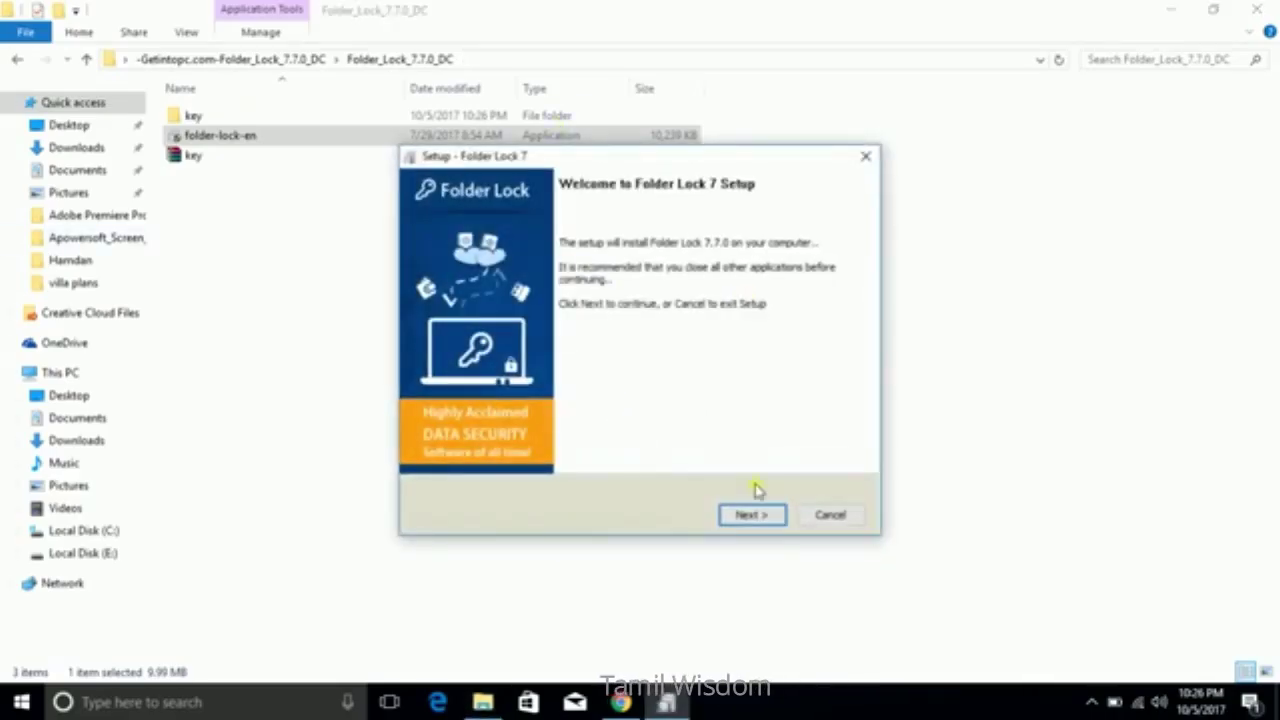
left_click(751, 514)
left_click(762, 521)
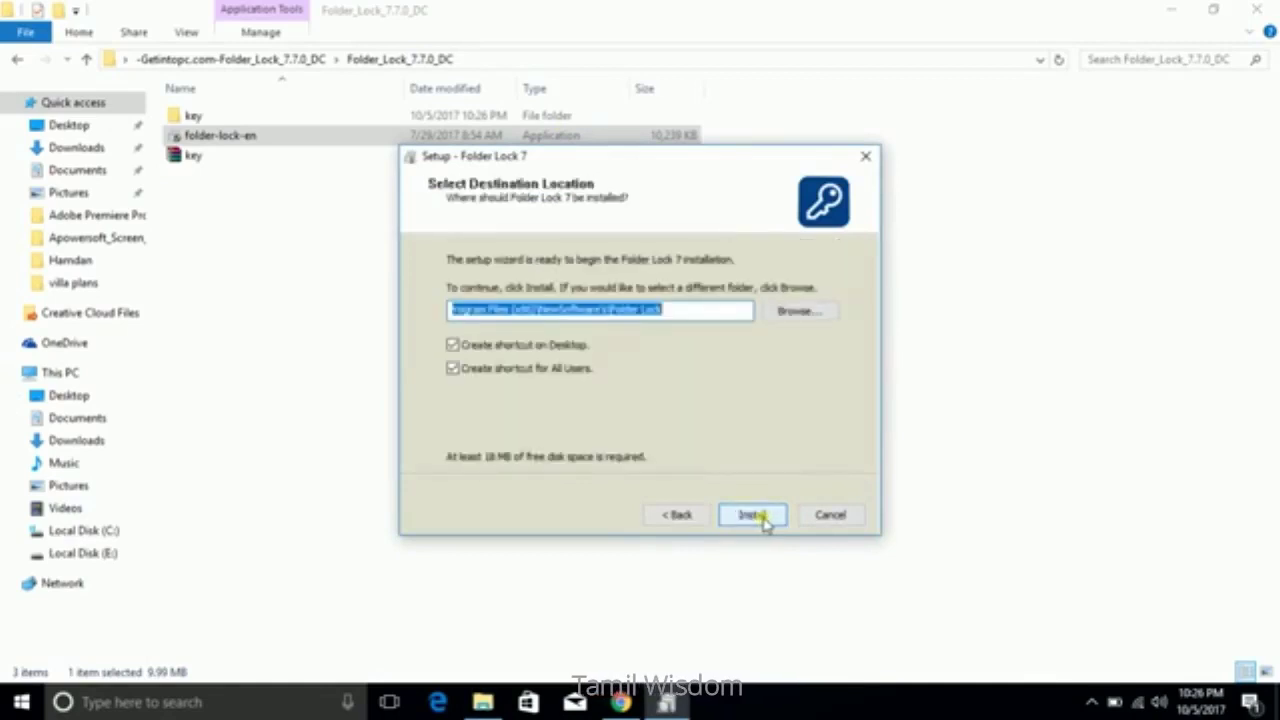
Set the destination to the Desktop and install Folder Lock 7 with shortcuts on the desktop and for all users.
left_click(824, 313)
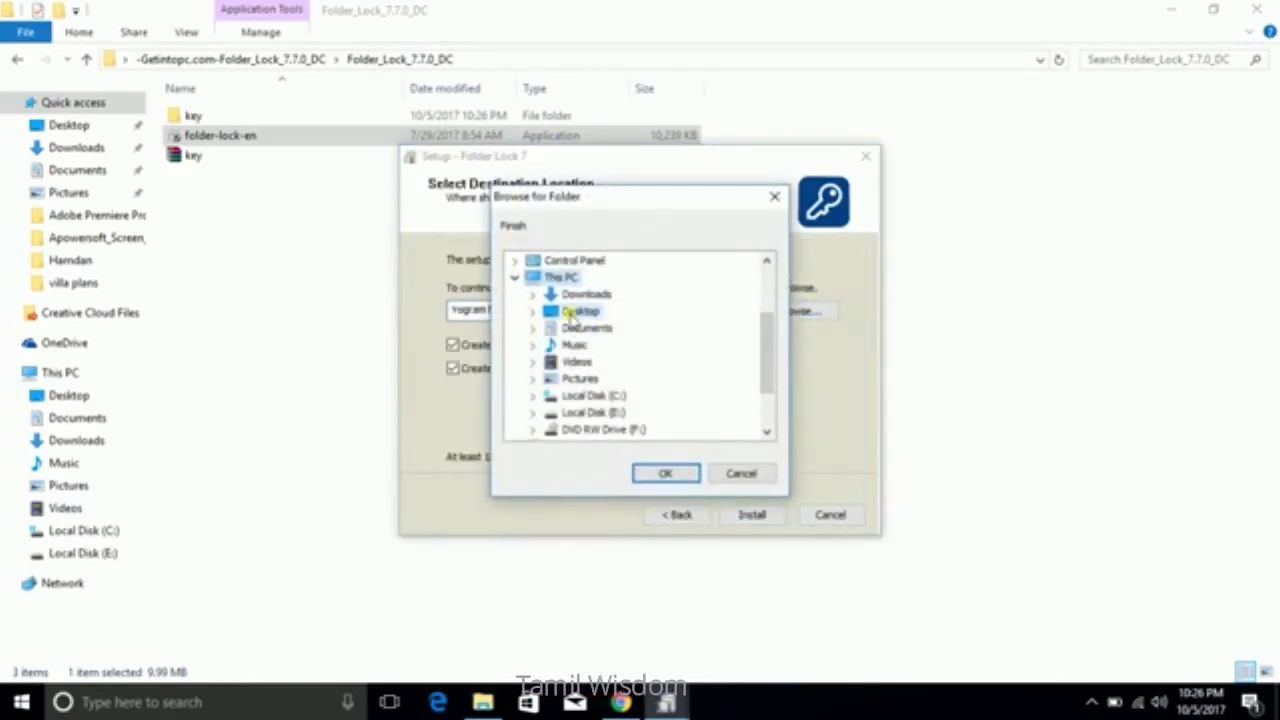
left_click(578, 312)
left_click(666, 473)
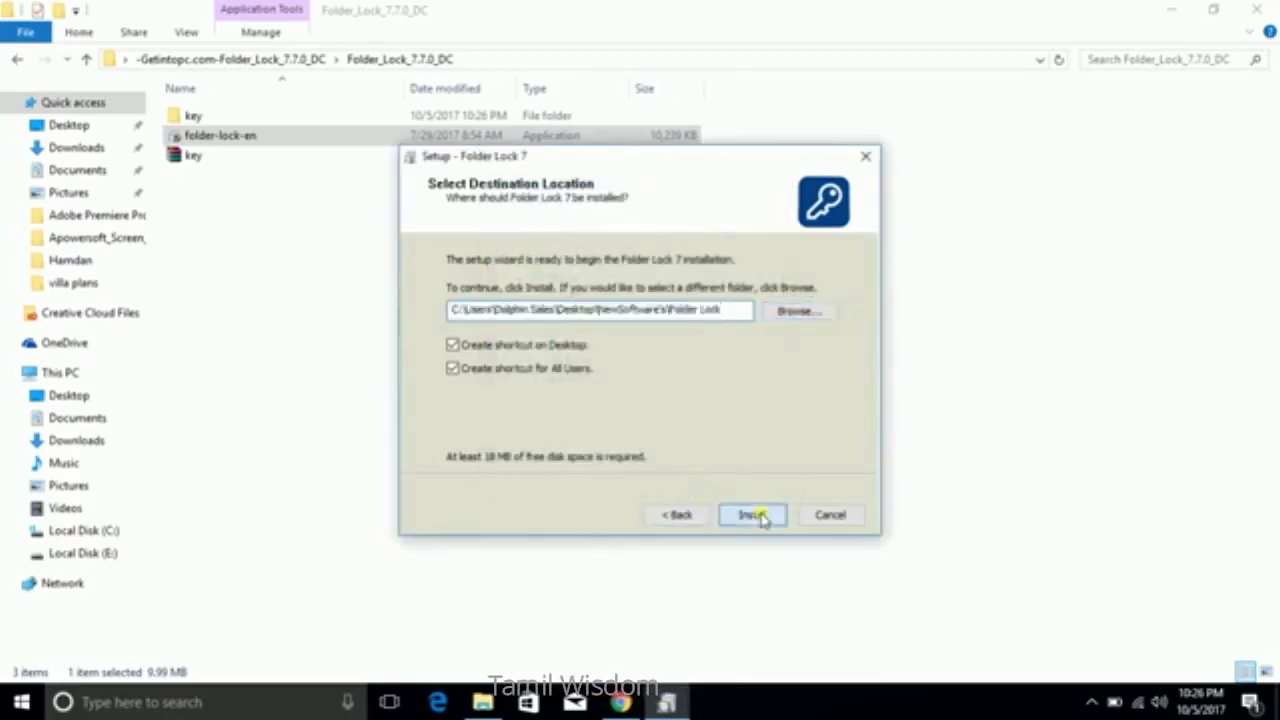
left_click(760, 516)
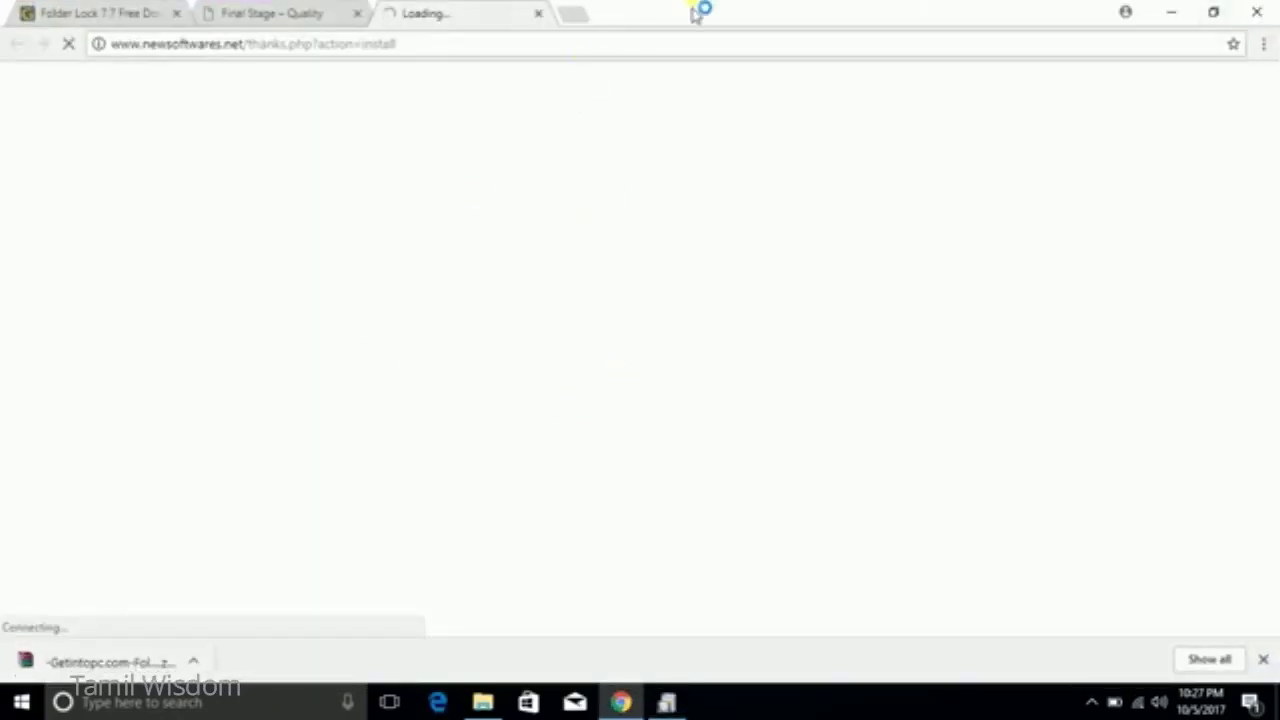
Finish the Folder Lock 7 setup with the launch option enabled and return to the desktop.
left_click(1165, 10)
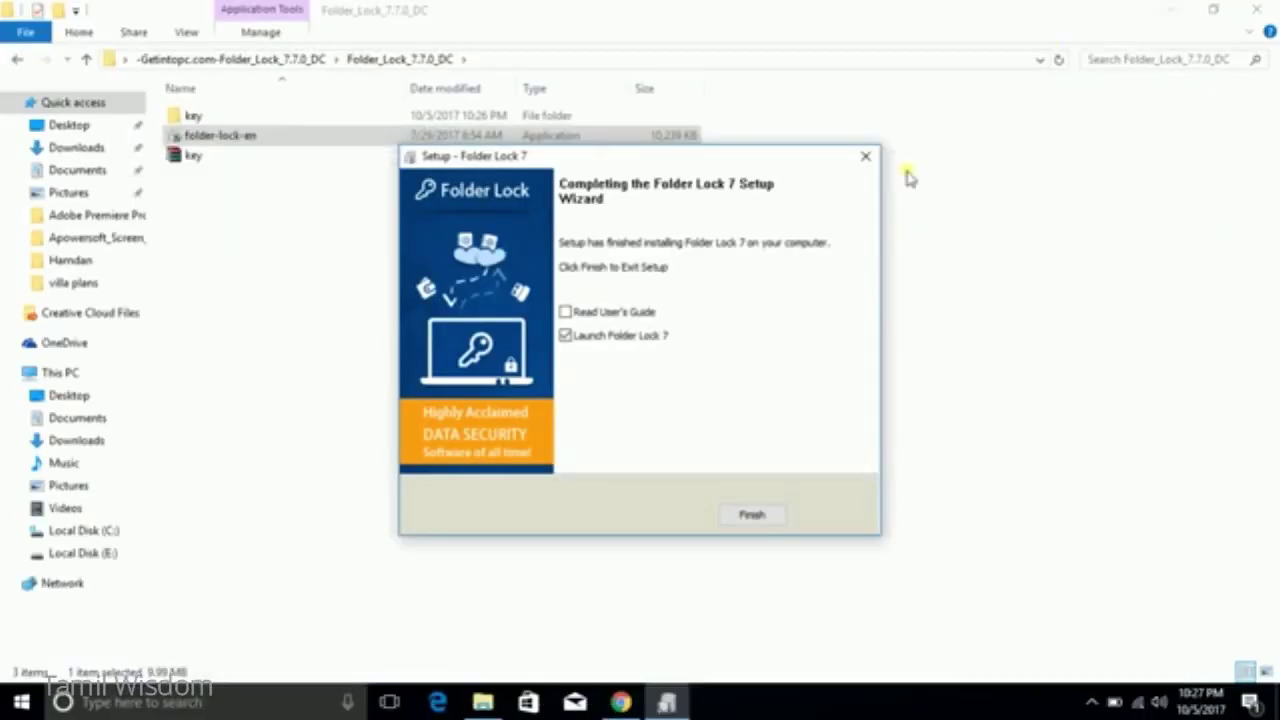
left_click(752, 515)
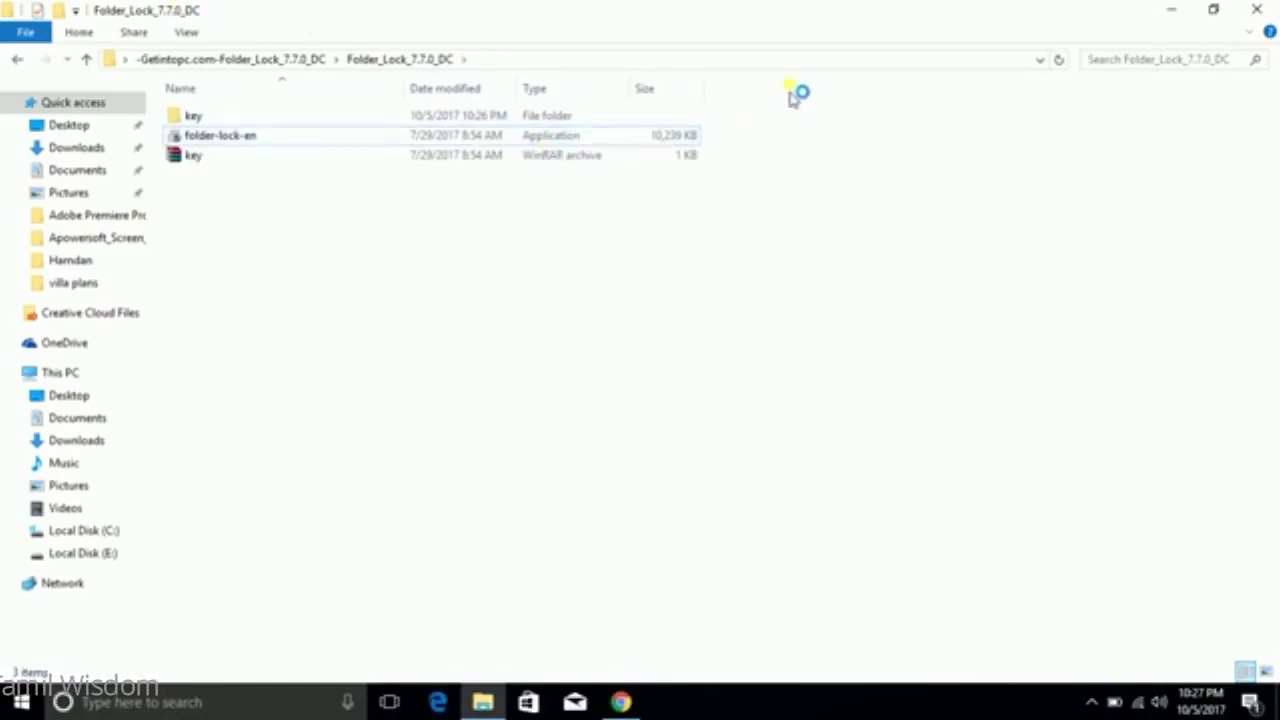
left_click(1180, 10)
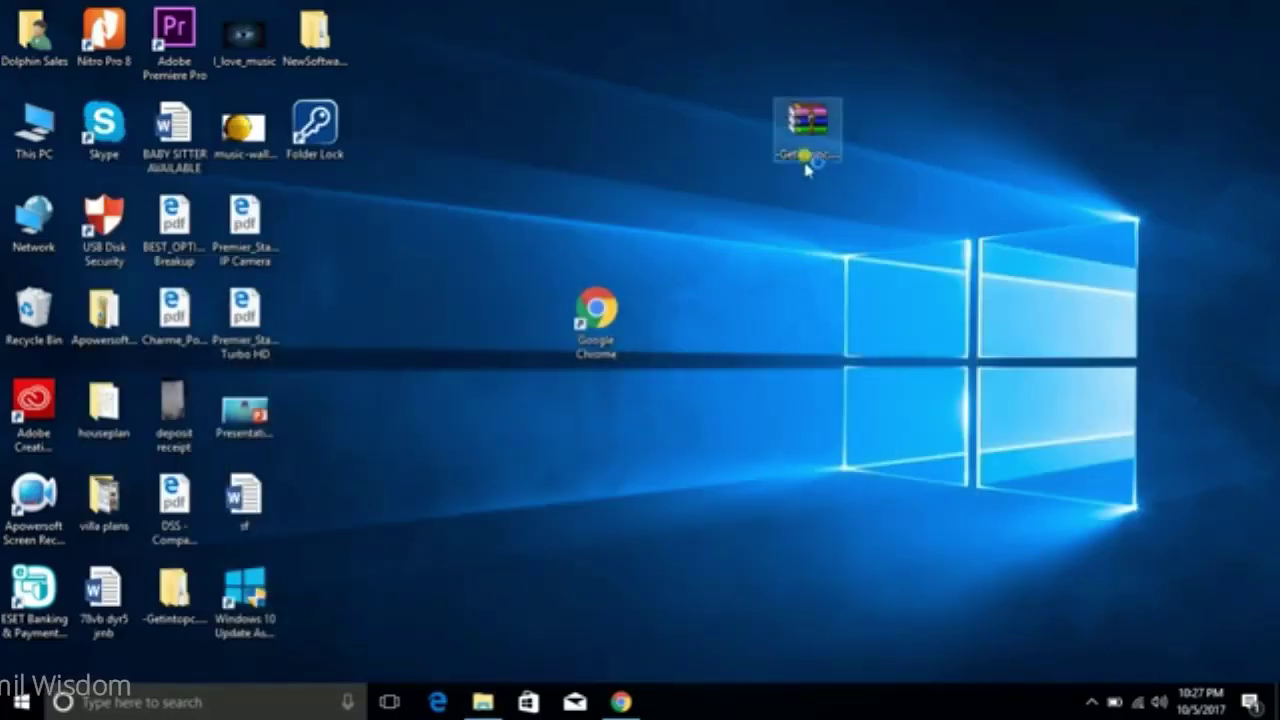
Line up the archive and Google Chrome icons below the Folder Lock shortcut, and close the Folder Lock window.
left_click_drag(815, 148, 330, 242)
left_click_drag(605, 325, 300, 316)
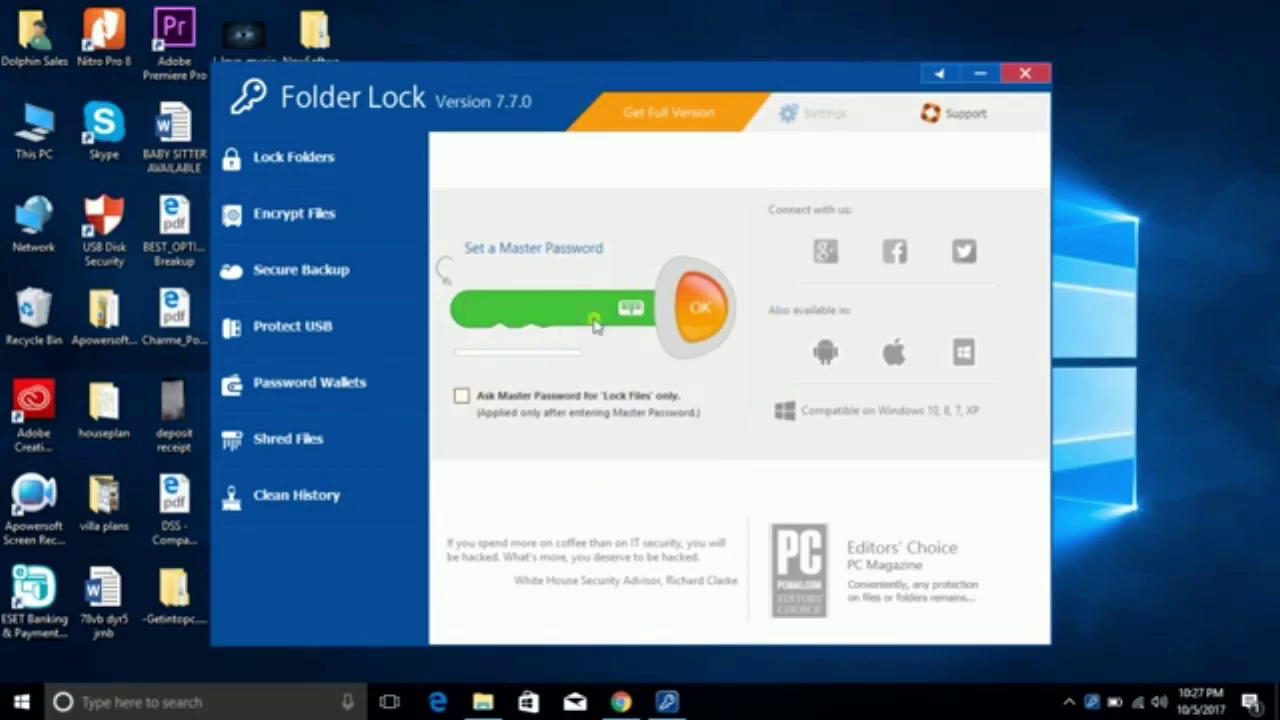
left_click(1028, 75)
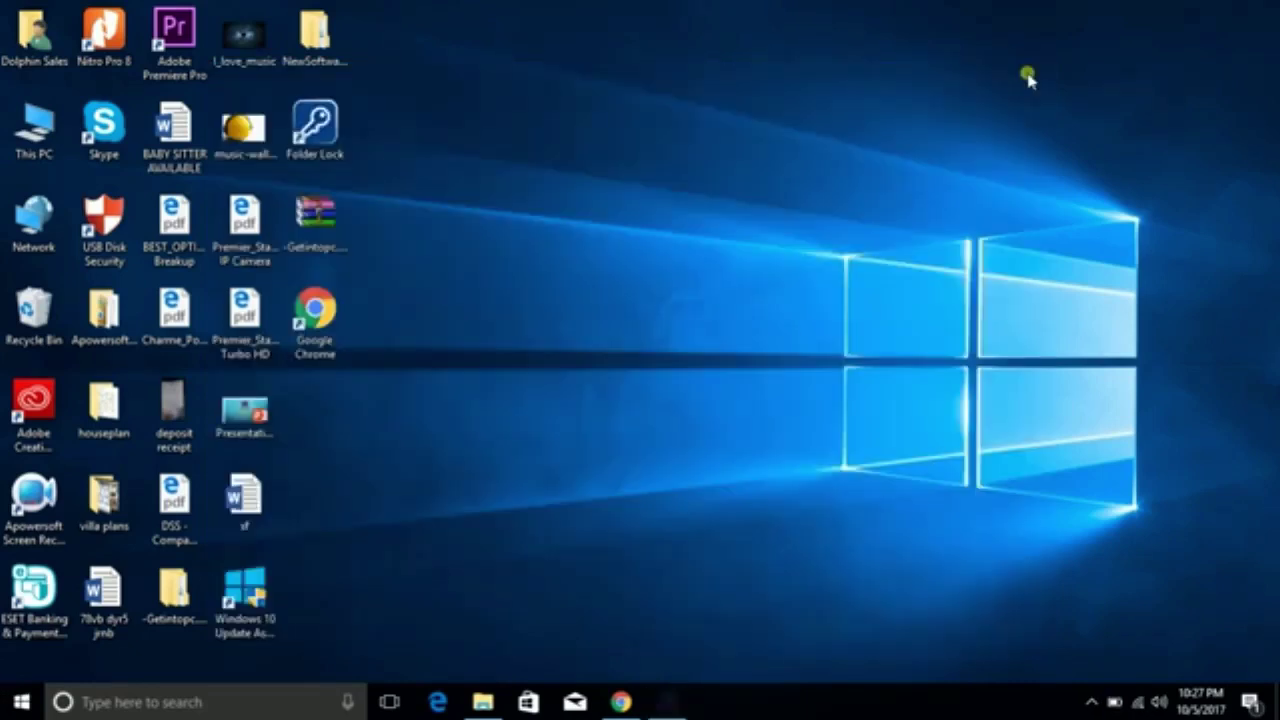
View the key text document in the extracted key folder, then minimize it and the folder window.
left_click(174, 598)
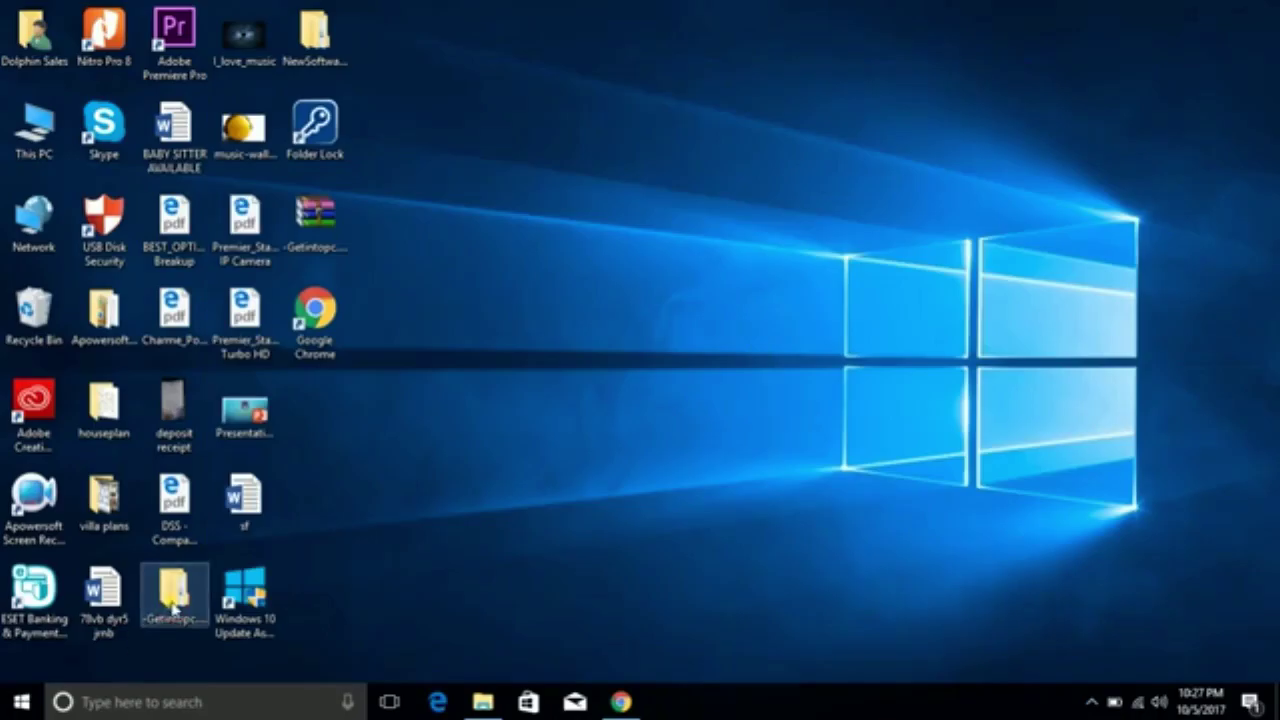
double_click(174, 600)
double_click(349, 114)
left_click(348, 115)
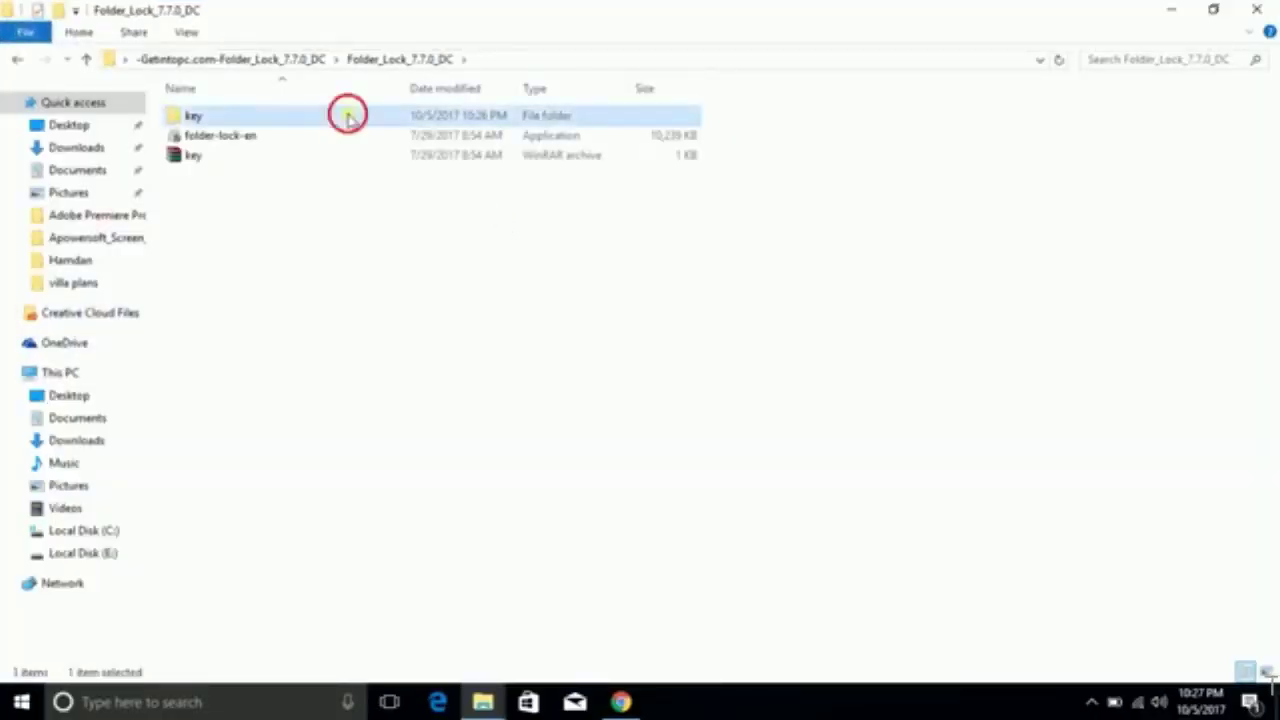
double_click(348, 115)
left_click(349, 117)
right_click(349, 117)
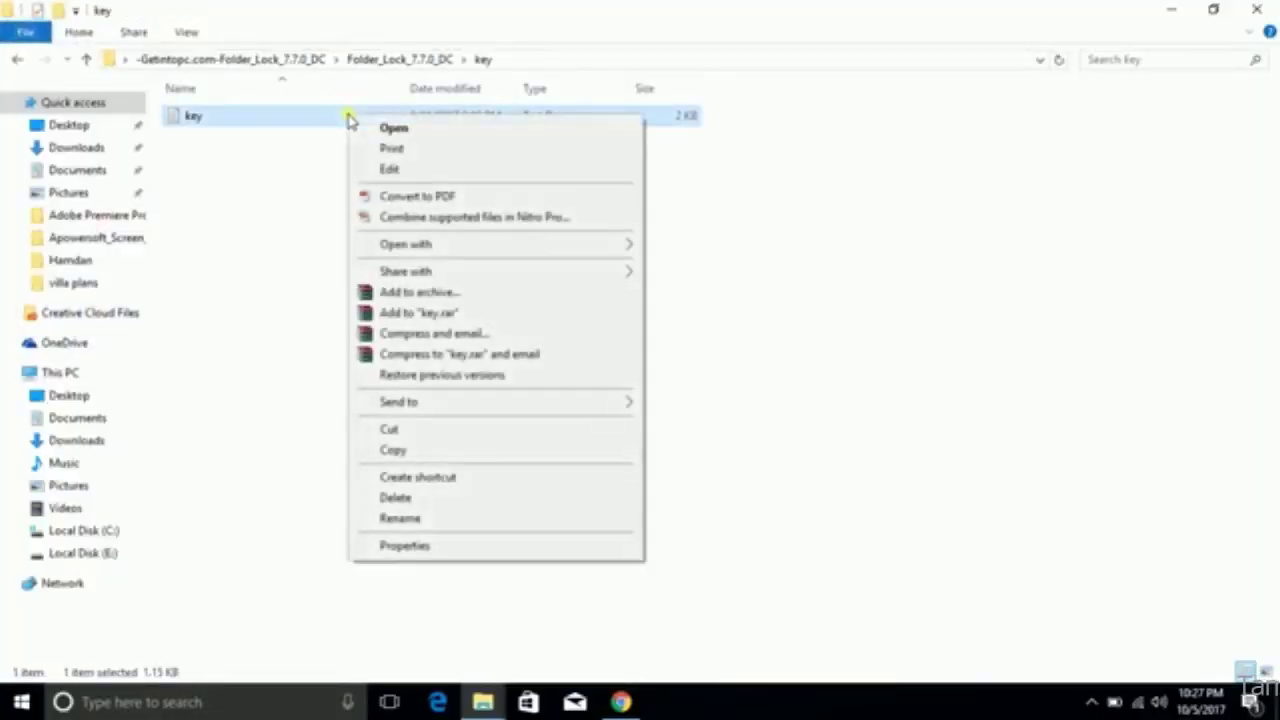
left_click(337, 134)
double_click(366, 122)
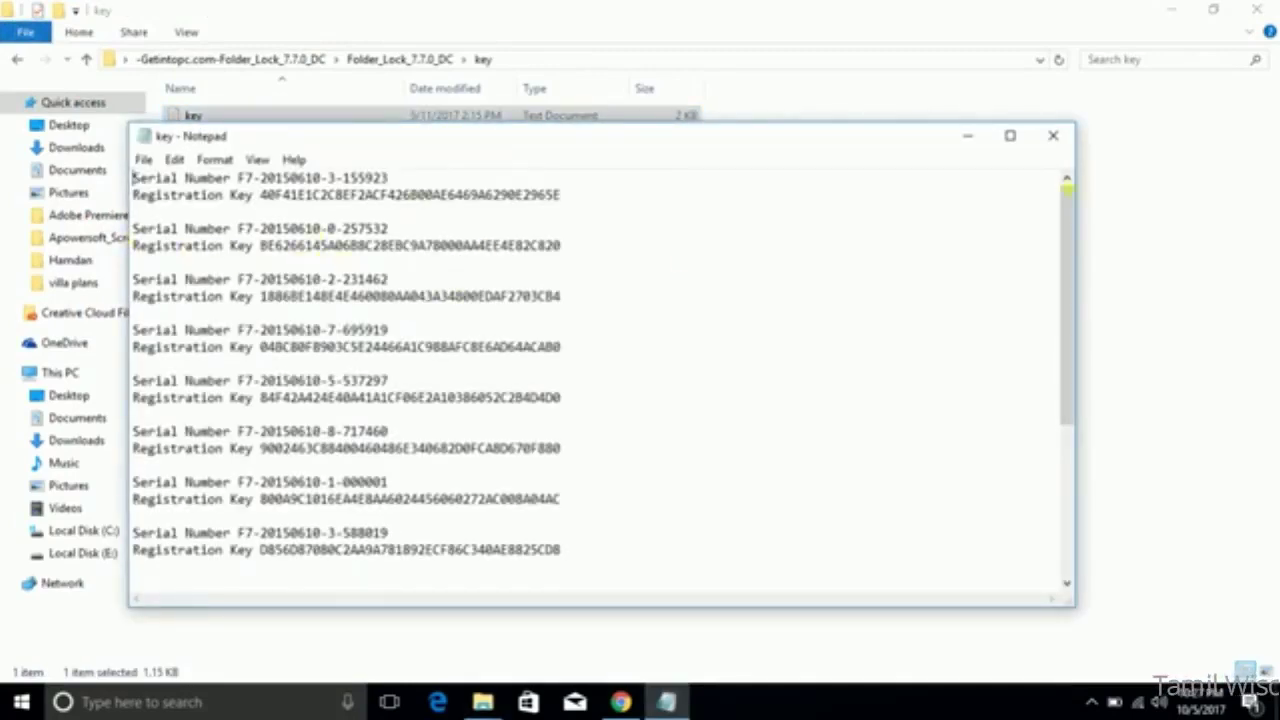
left_click(965, 136)
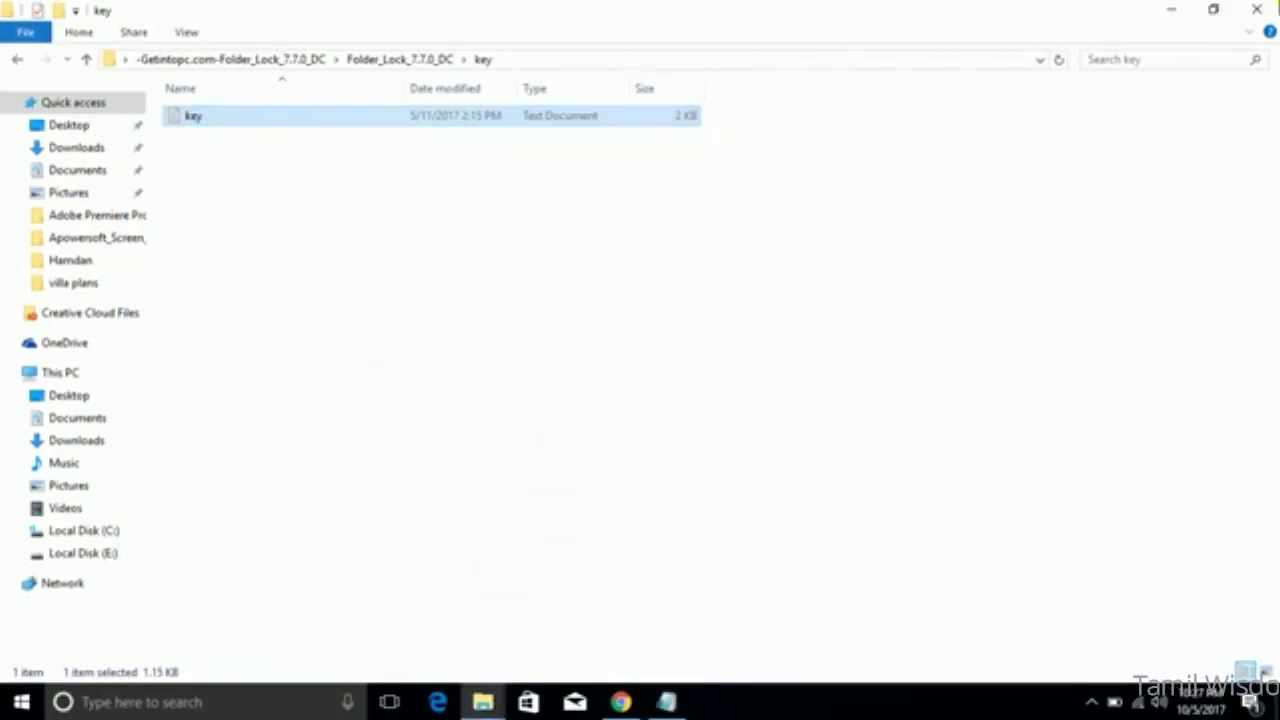
left_click(1170, 9)
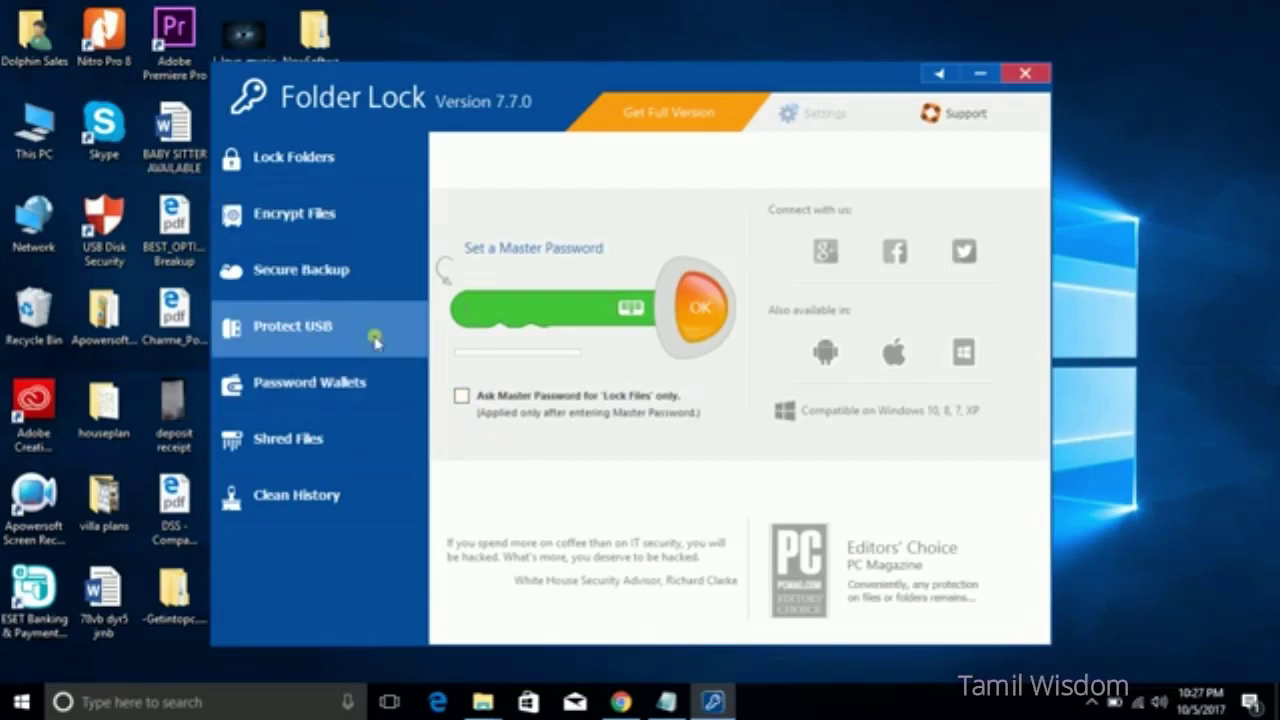
View the Lock Folders and Secure Backup sections of Folder Lock.
left_click(297, 172)
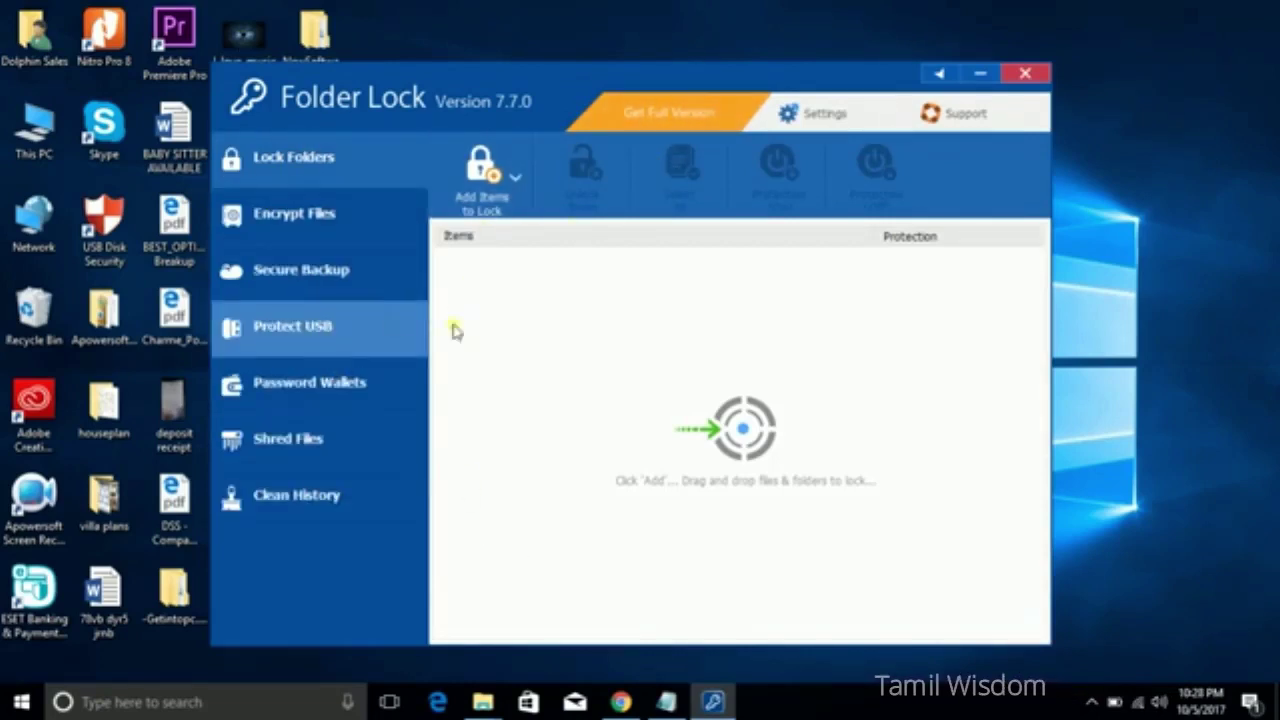
left_click(300, 266)
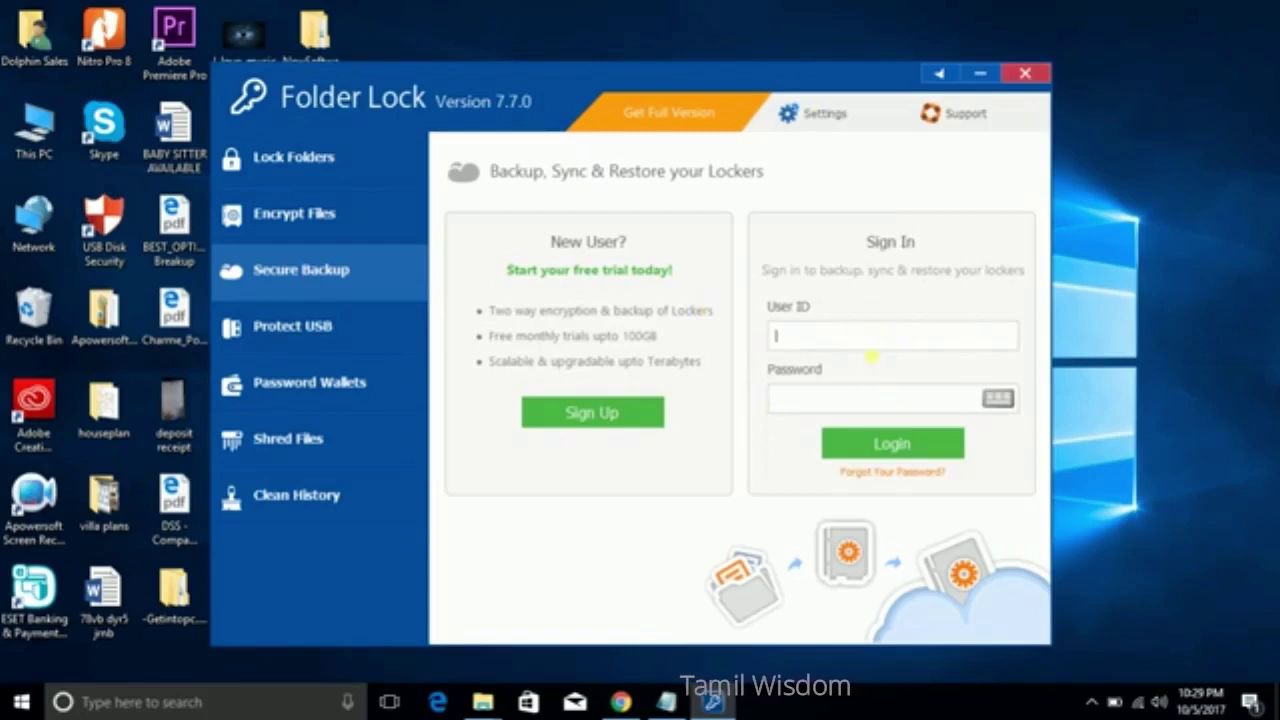
Open the Registration form of Folder Lock.
left_click(608, 502)
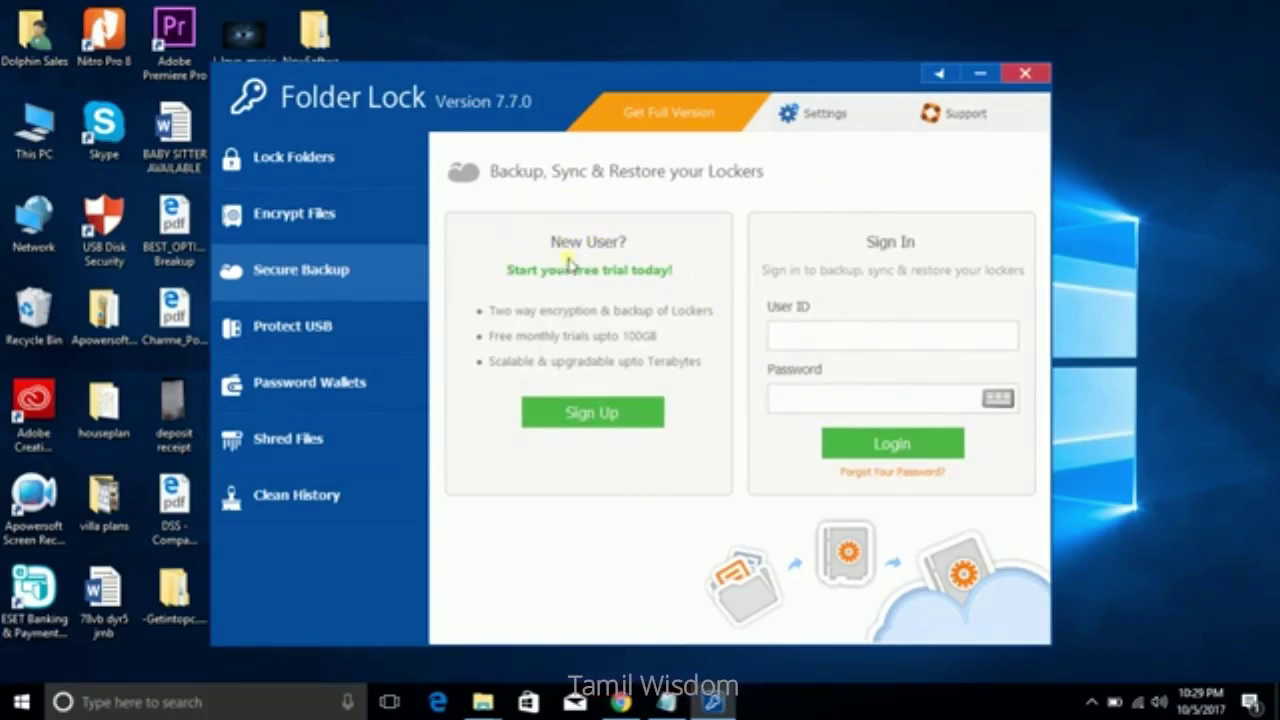
left_click(975, 116)
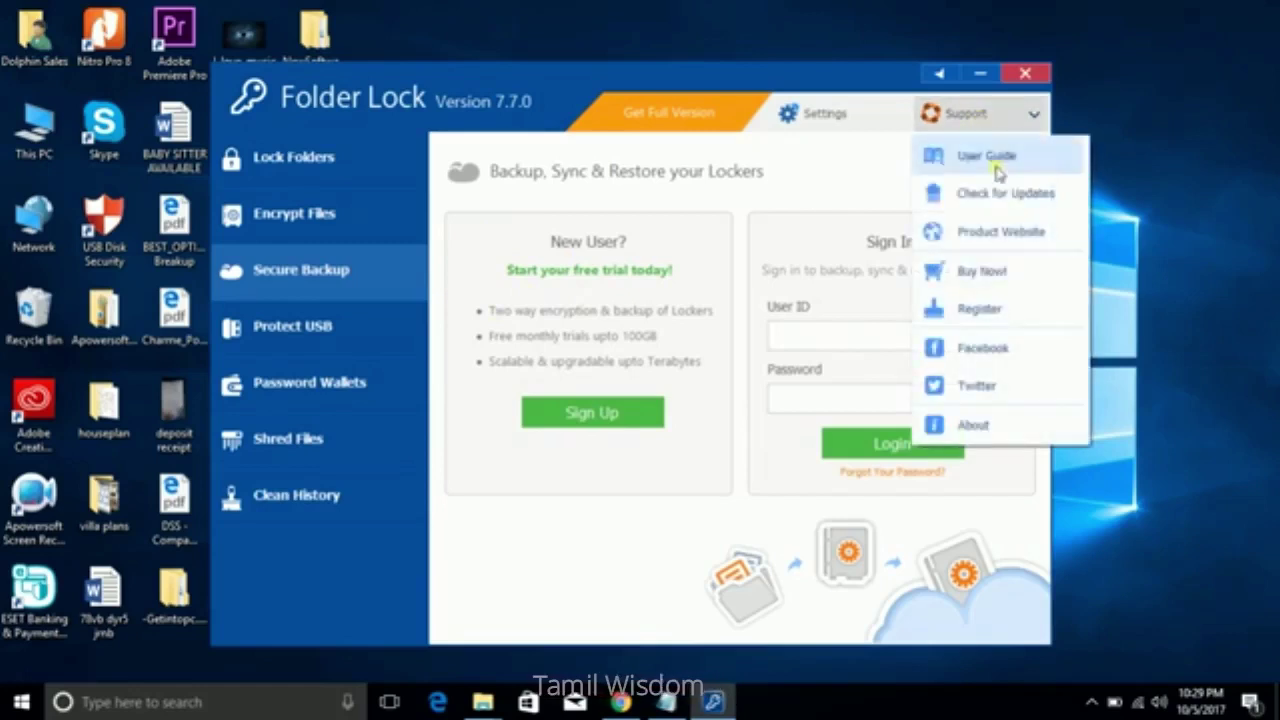
left_click(975, 309)
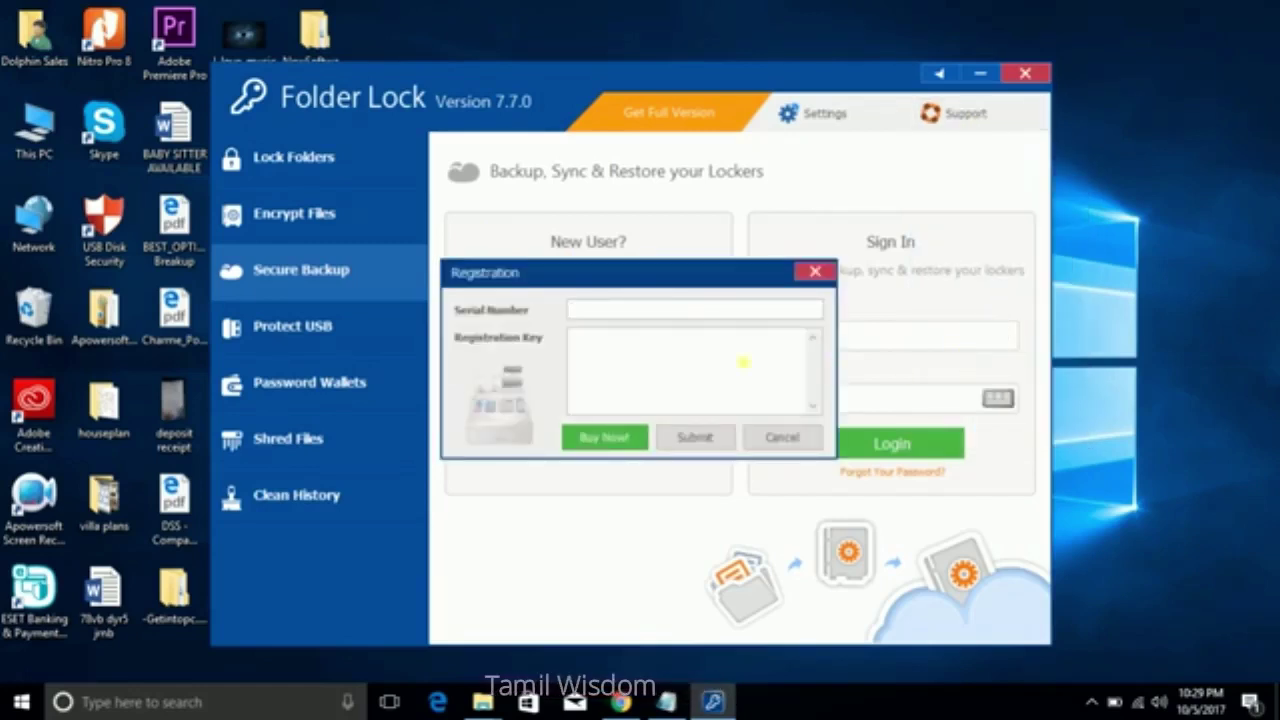
Copy the first serial number from the key document and paste it into the Serial Number field of the Registration form.
left_click(666, 701)
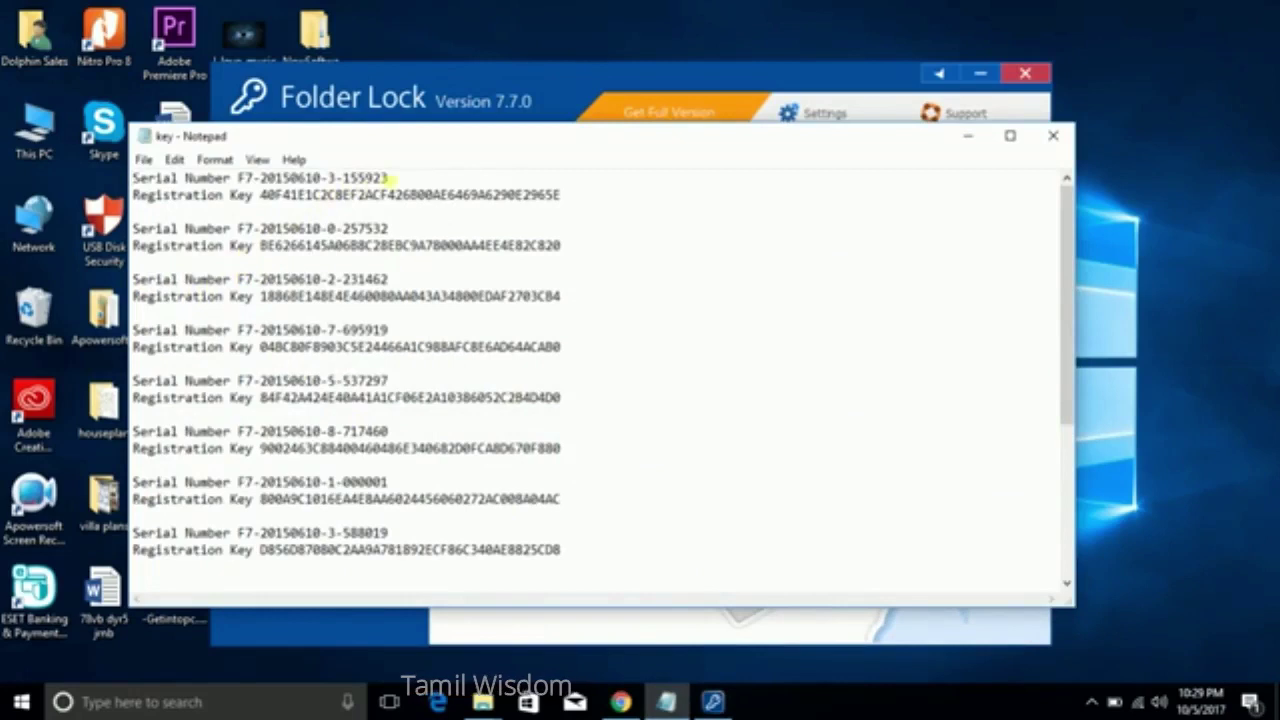
left_click_drag(389, 177, 241, 179)
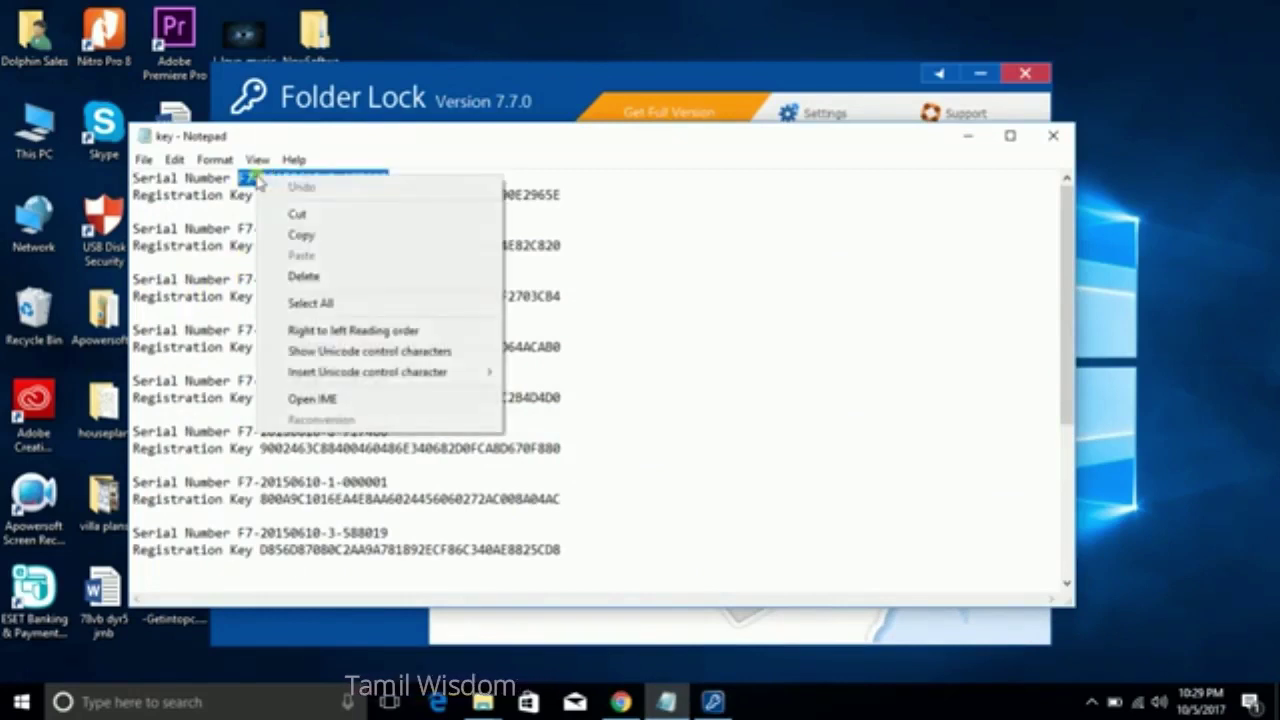
right_click(255, 177)
left_click(345, 235)
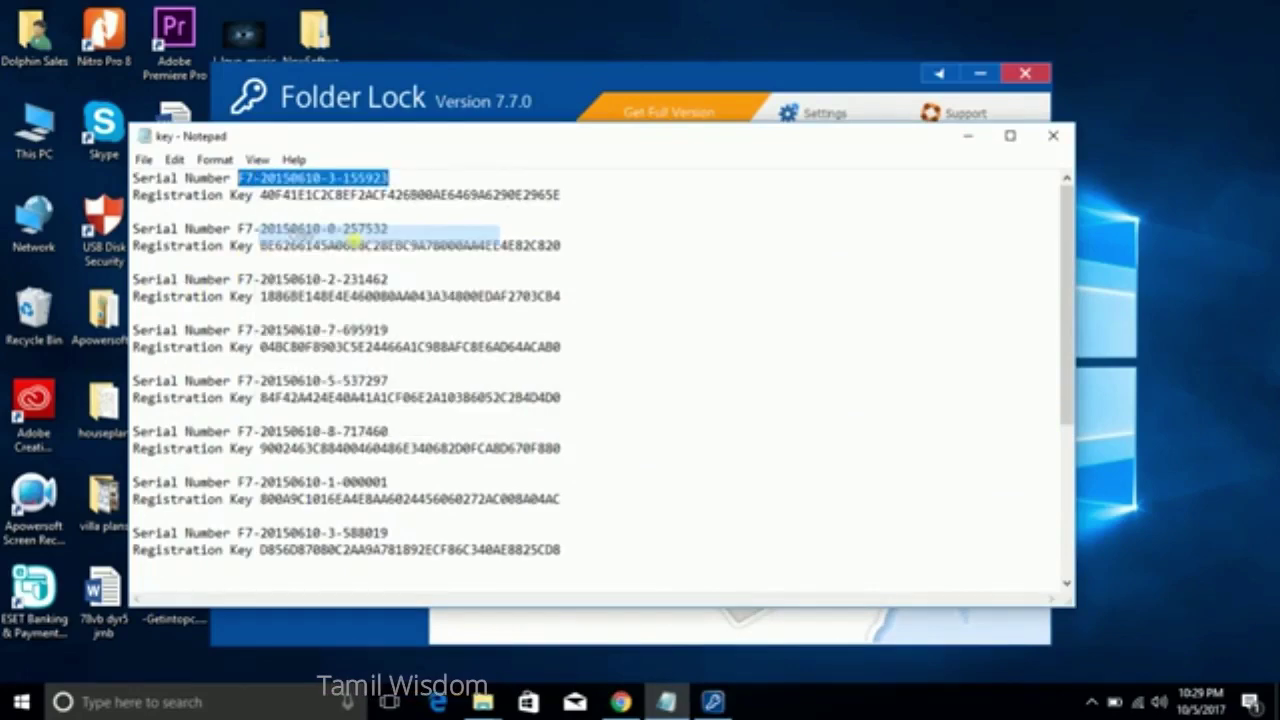
left_click(962, 135)
left_click(671, 308)
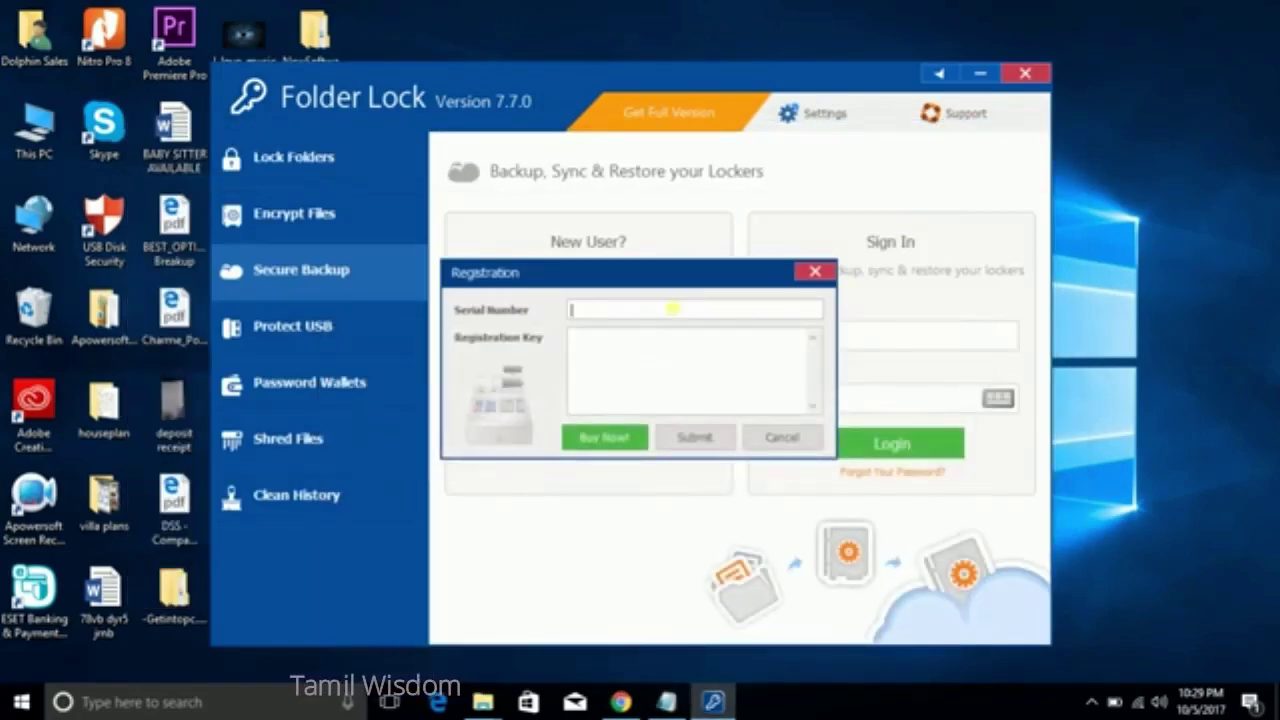
right_click(672, 310)
left_click(736, 391)
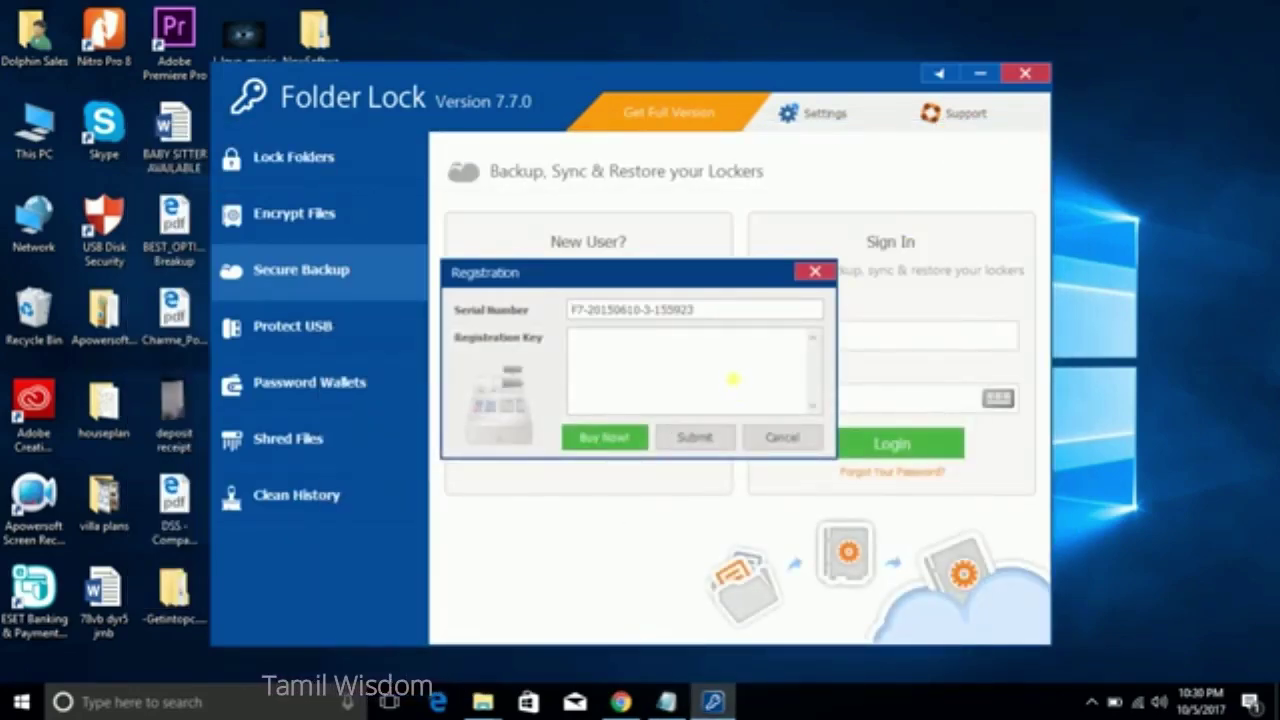
Try to transfer the first entry's registration key into the Registration Key field, submit the registration and dismiss the message.
left_click(666, 702)
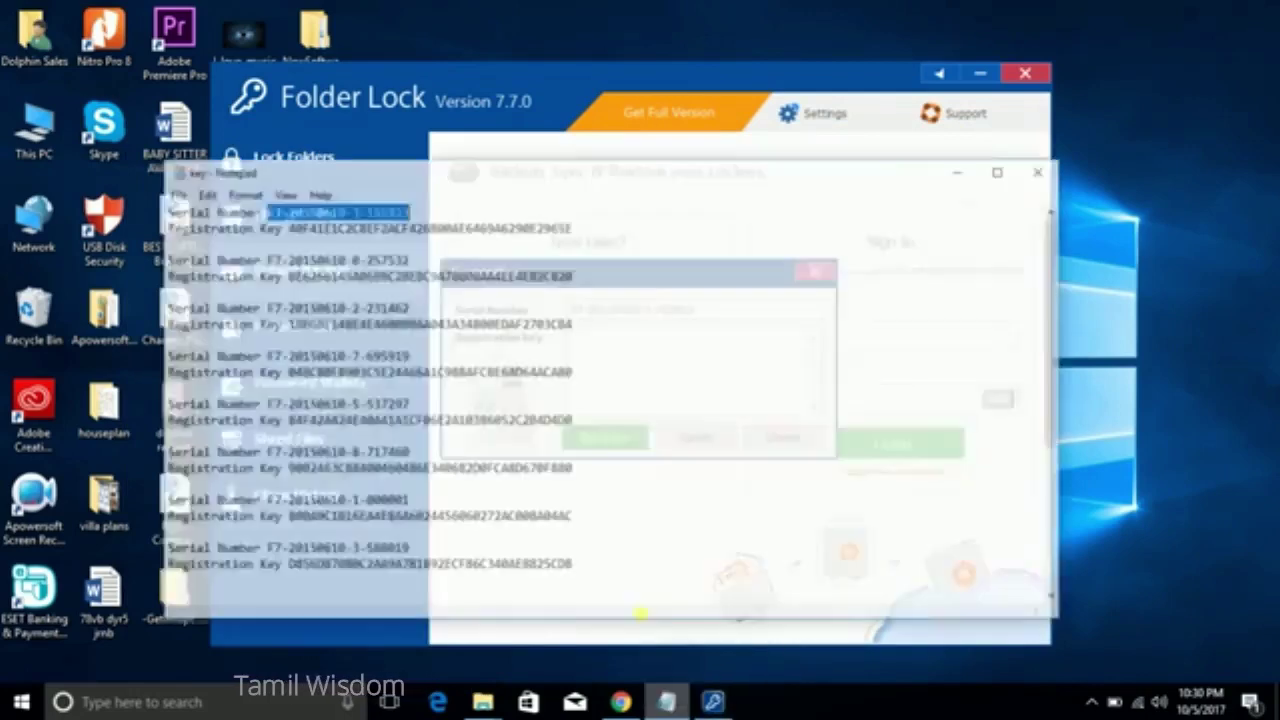
left_click_drag(573, 195, 283, 197)
right_click(268, 202)
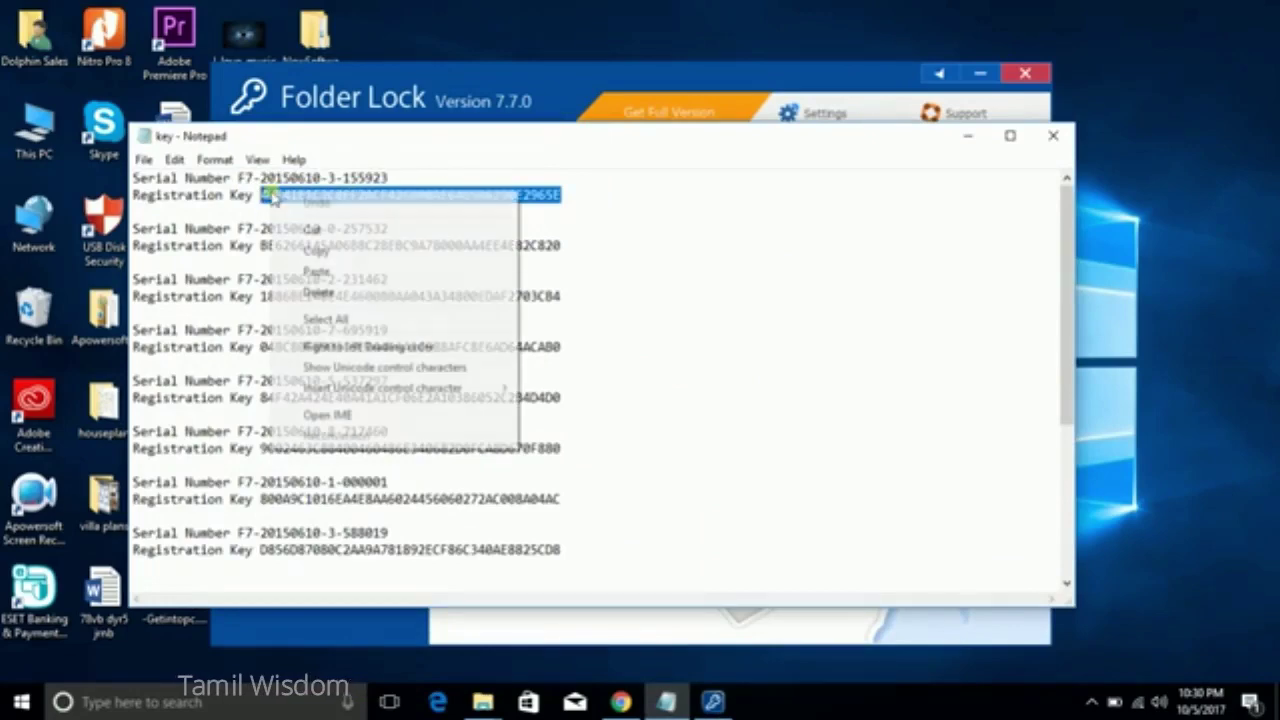
left_click(322, 270)
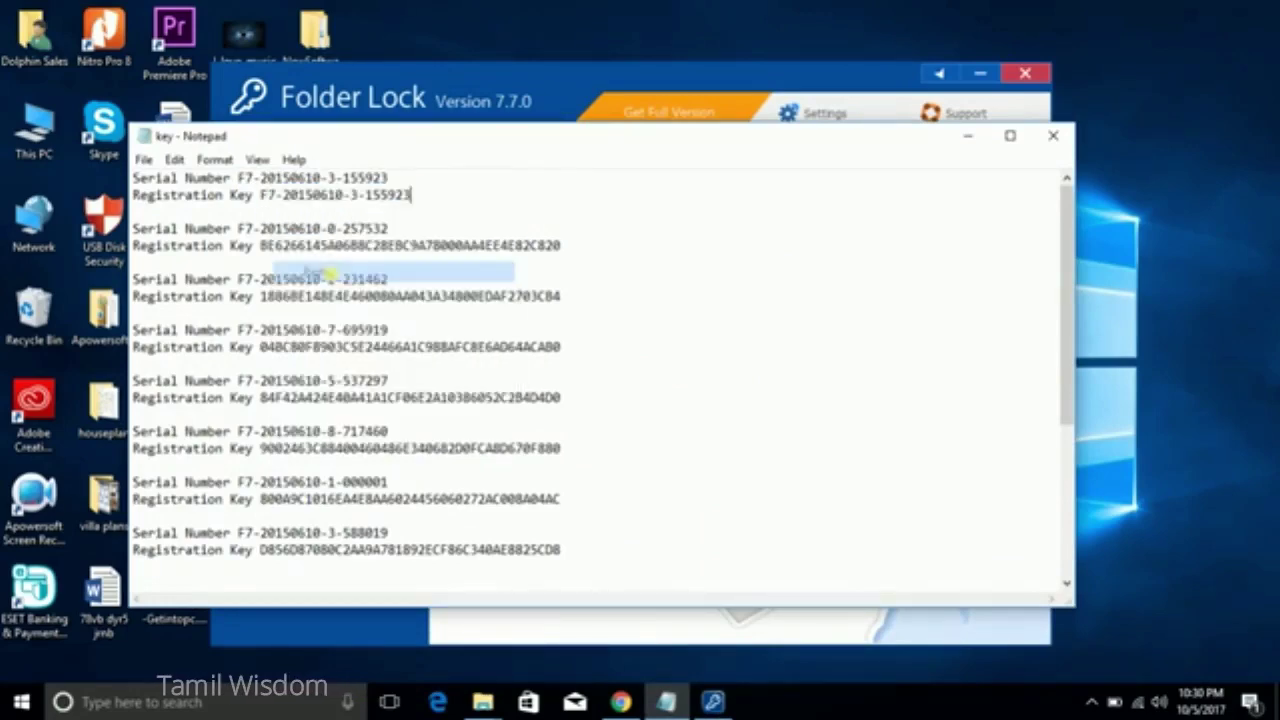
left_click(967, 135)
right_click(685, 368)
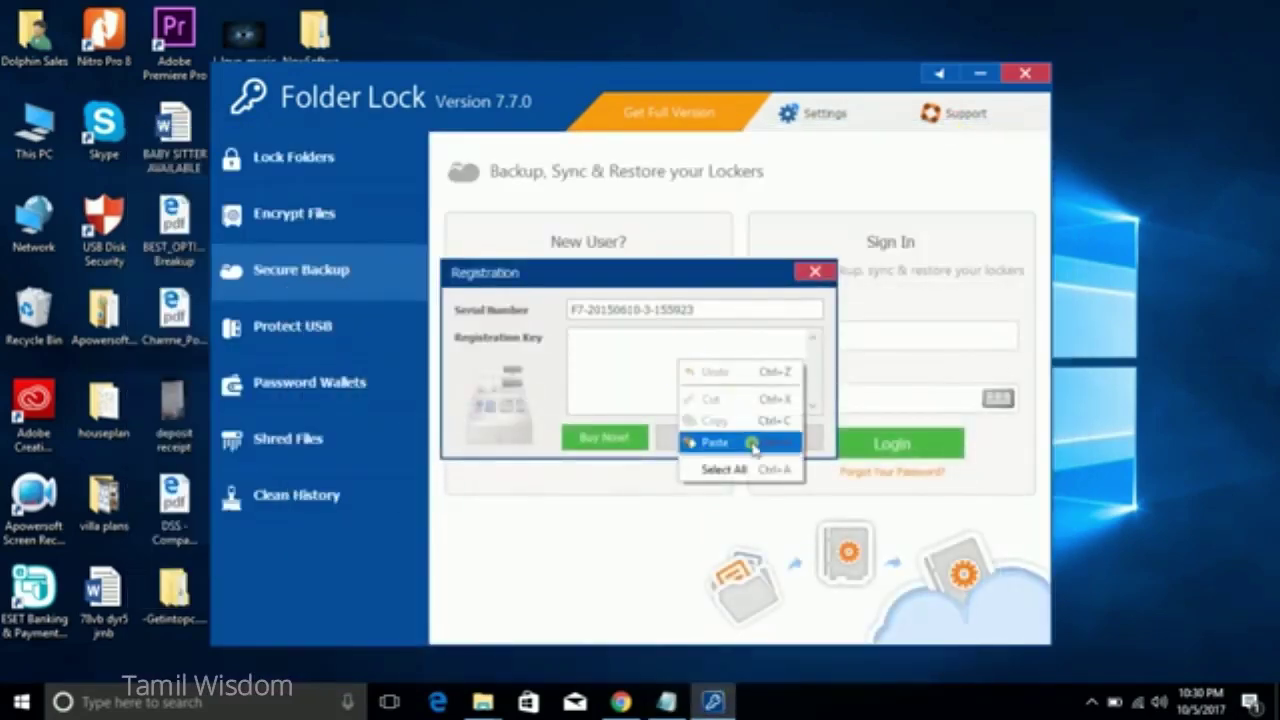
left_click(745, 443)
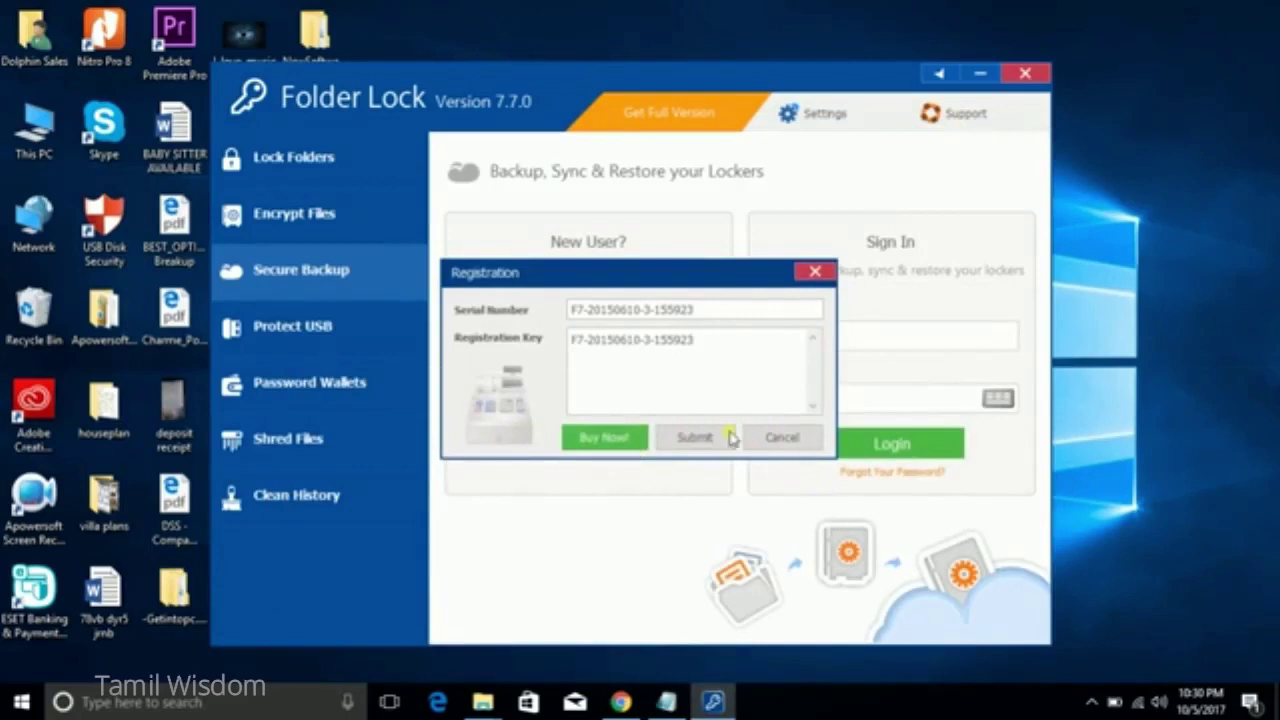
left_click(689, 440)
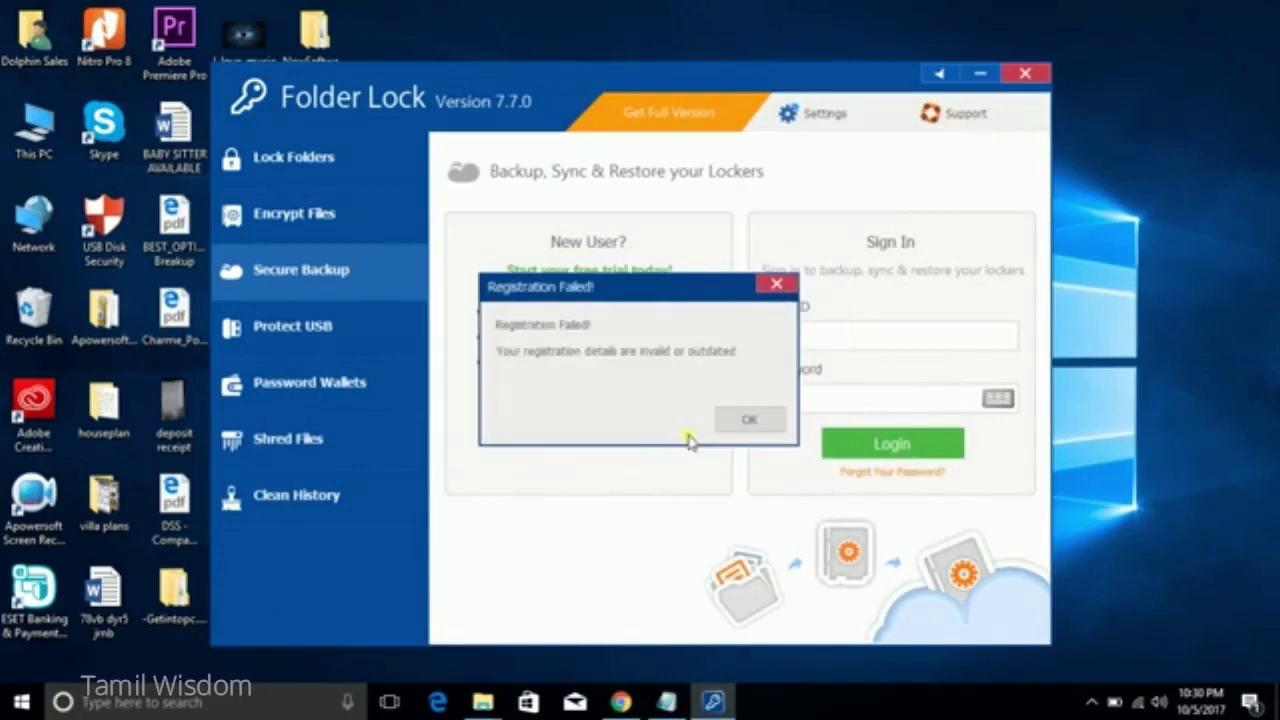
left_click(752, 420)
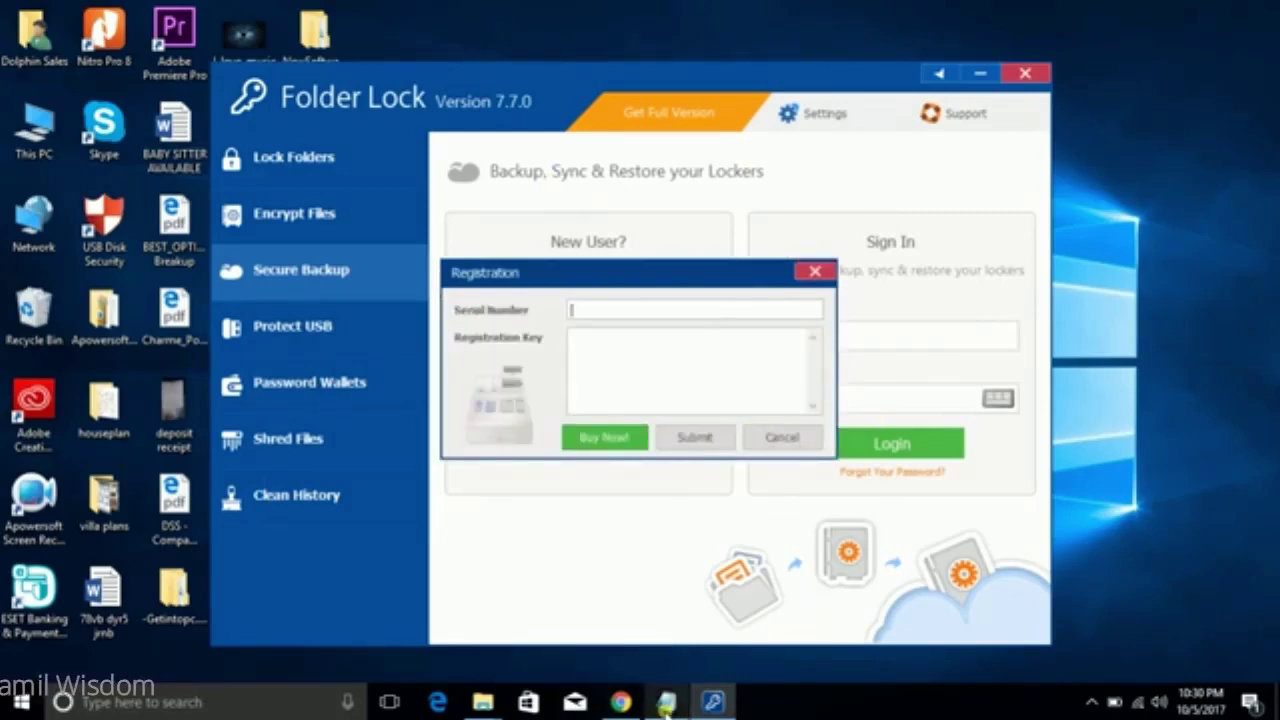
Copy the last serial number in the key document and paste it into the Serial Number field of the Registration form.
left_click(665, 703)
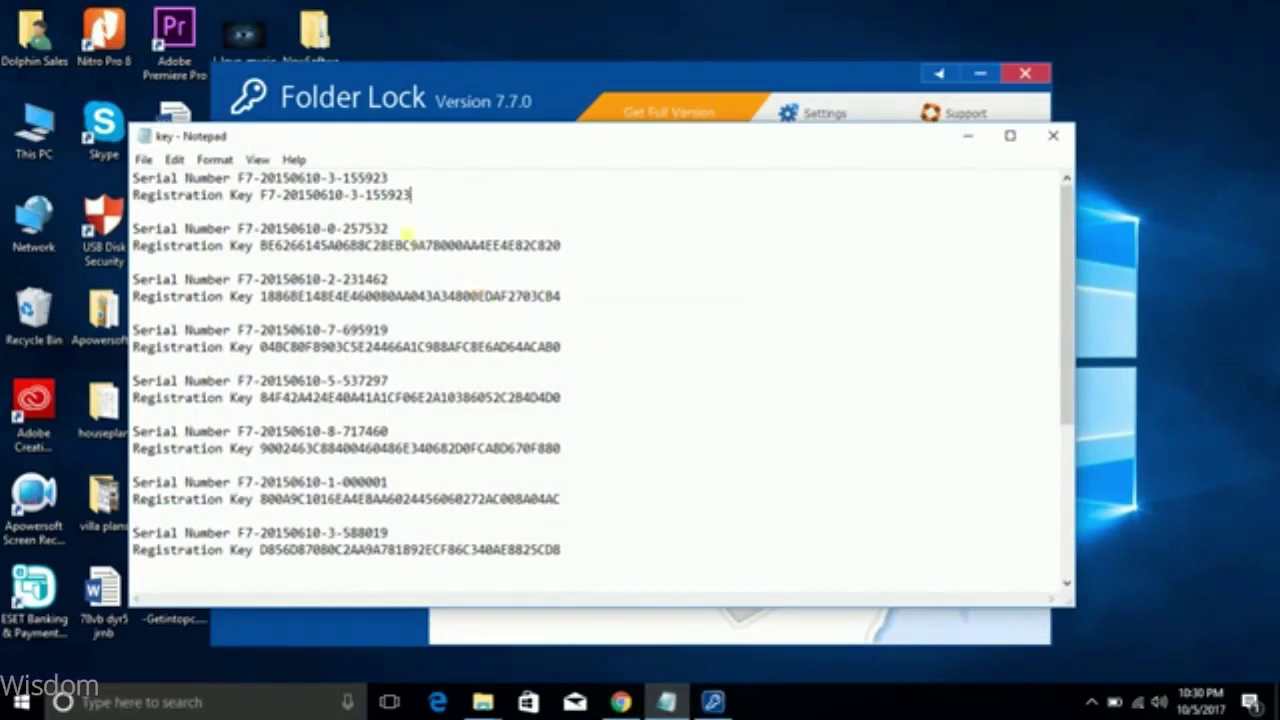
scroll(405, 230, "down", 5)
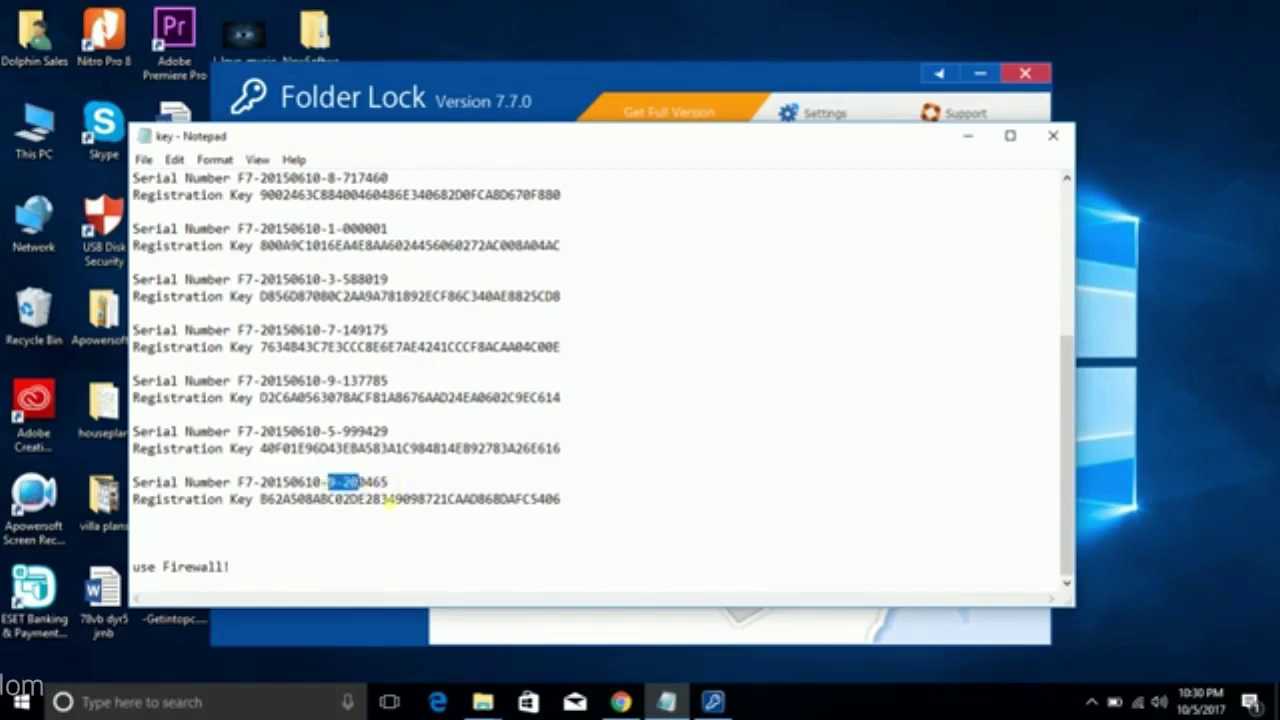
left_click_drag(388, 500, 133, 482)
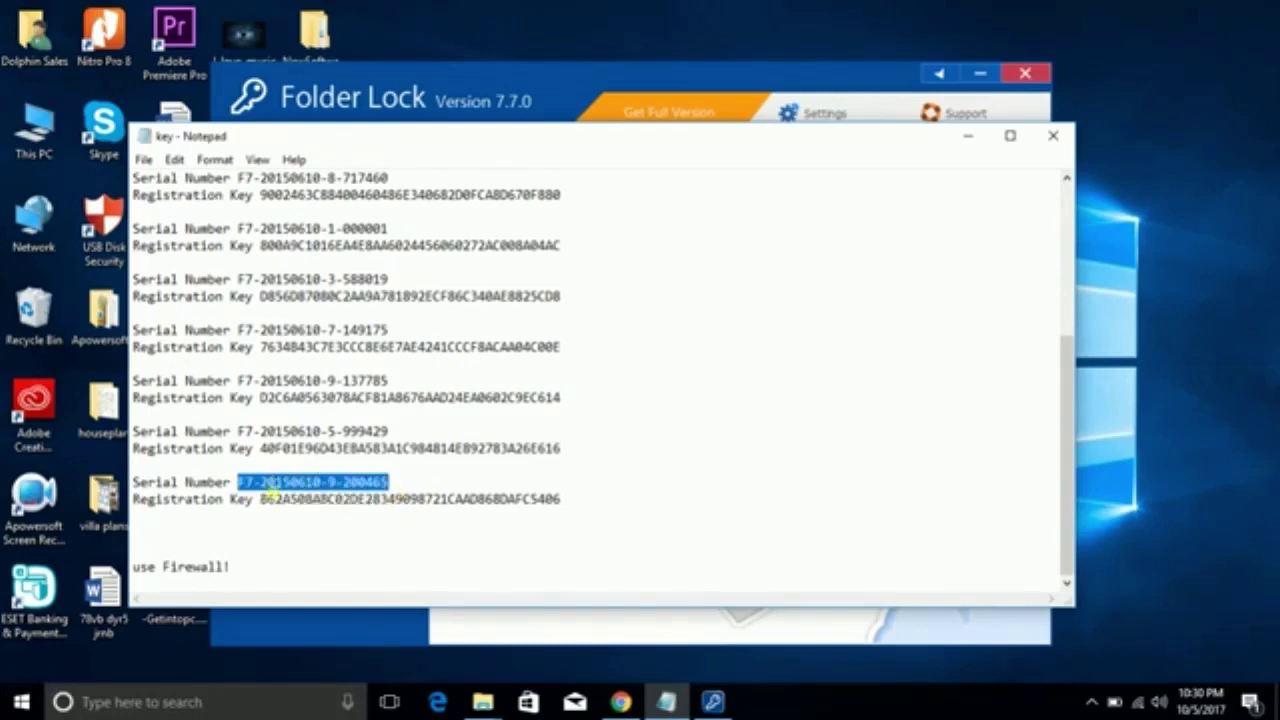
right_click(272, 488)
left_click(323, 288)
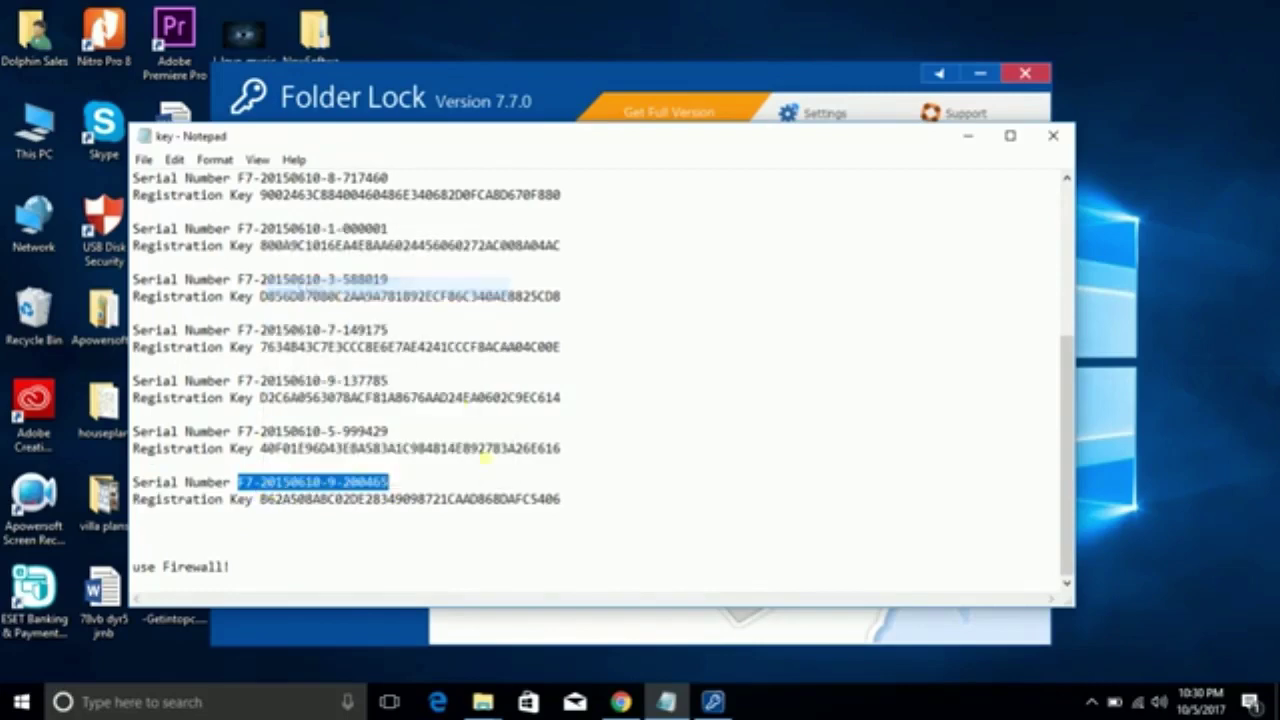
left_click(968, 138)
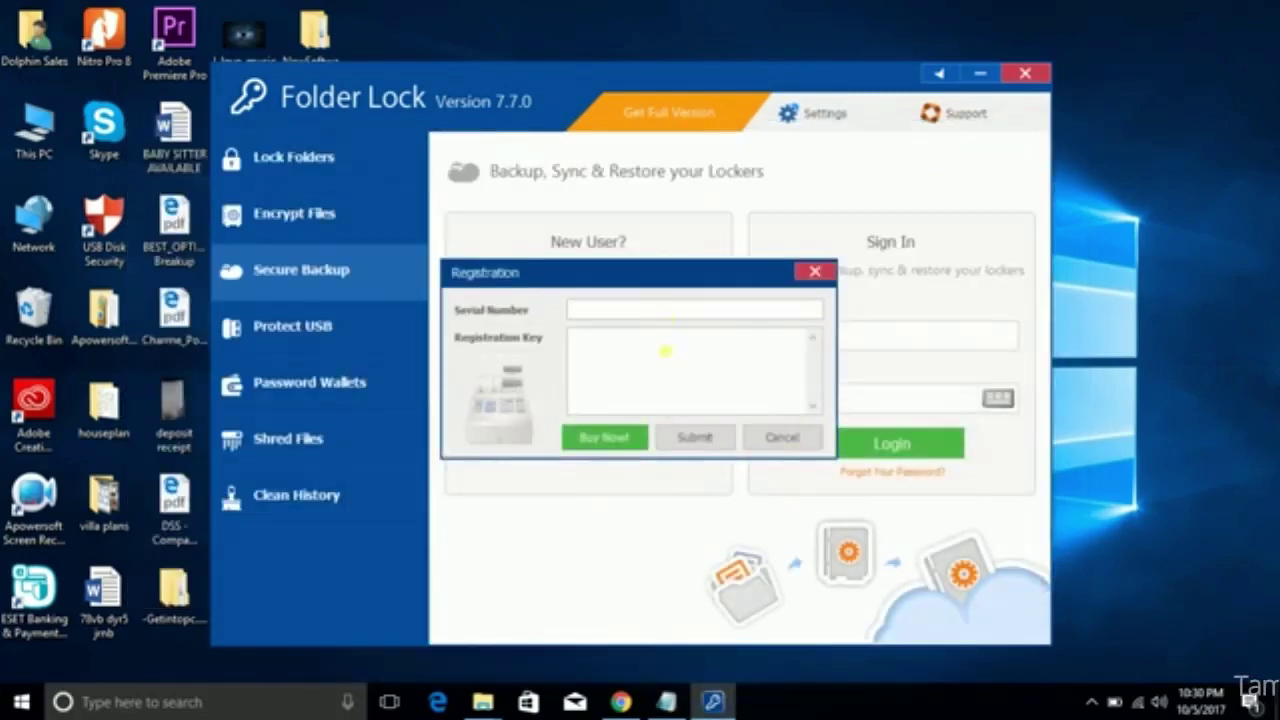
right_click(680, 314)
left_click(726, 388)
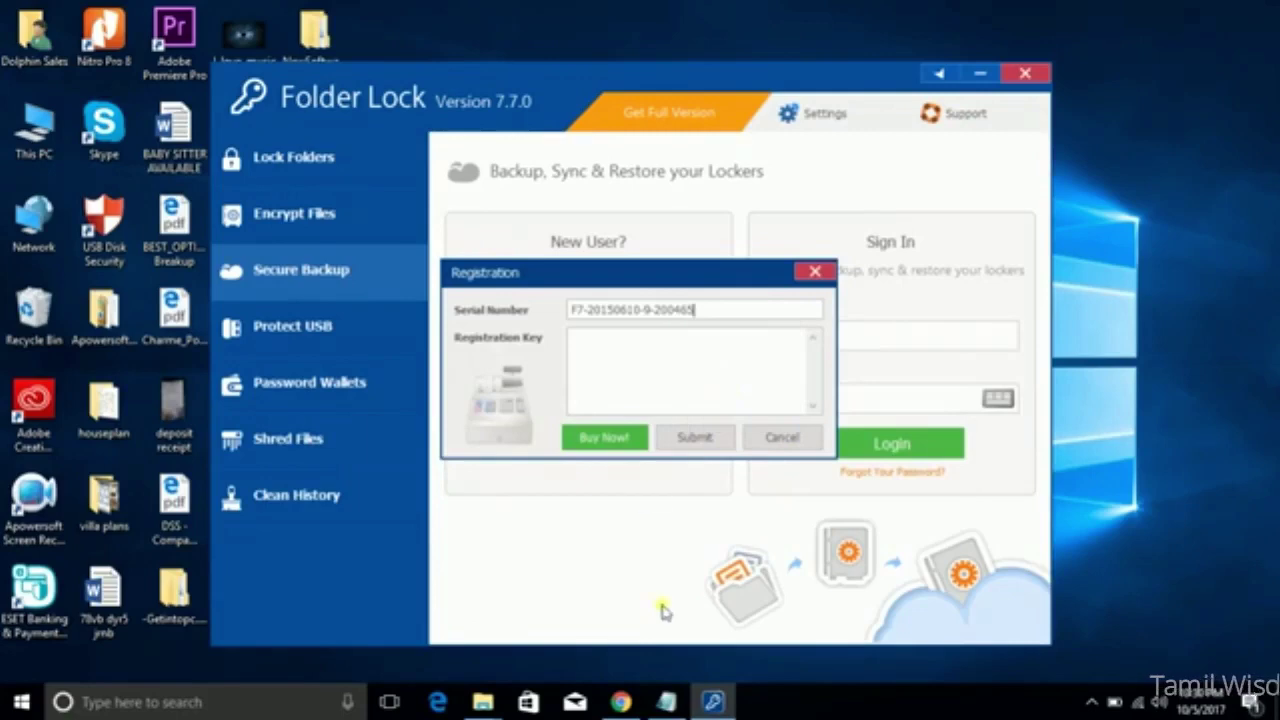
Paste the last entry's registration key into the Registration Key field, submit the registration and dismiss the message.
left_click(666, 702)
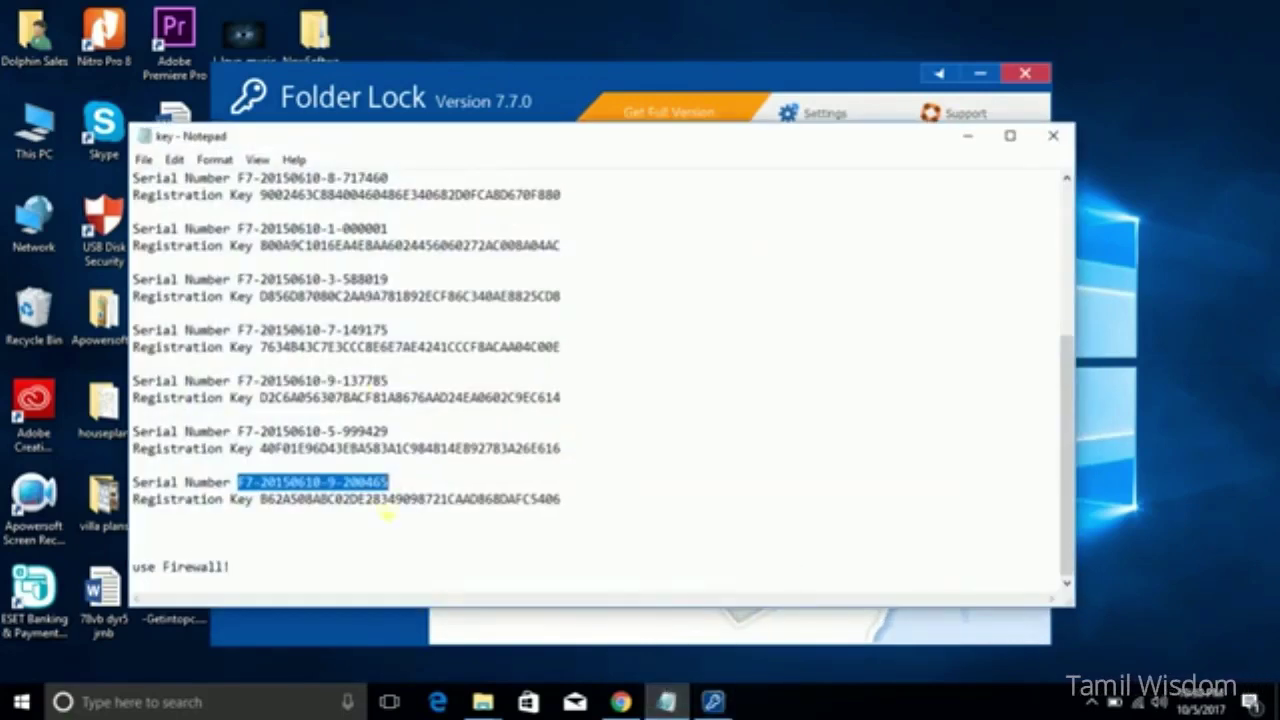
left_click_drag(562, 499, 264, 501)
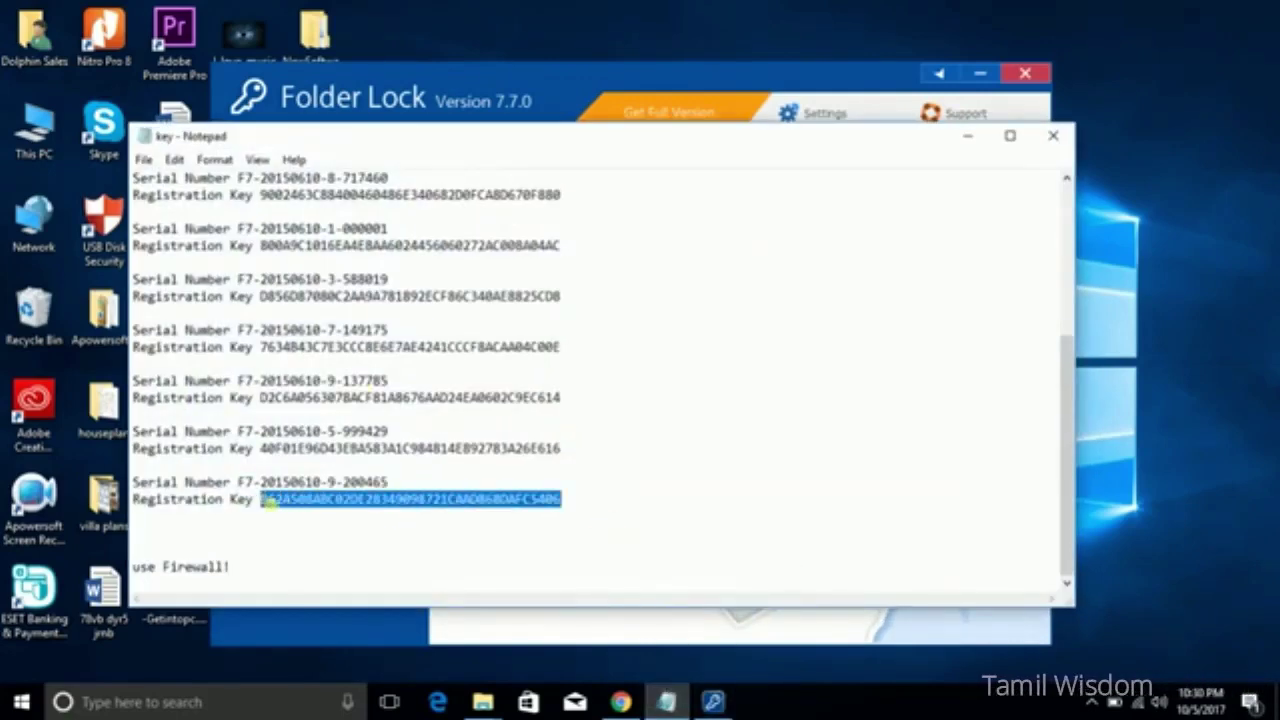
right_click(262, 502)
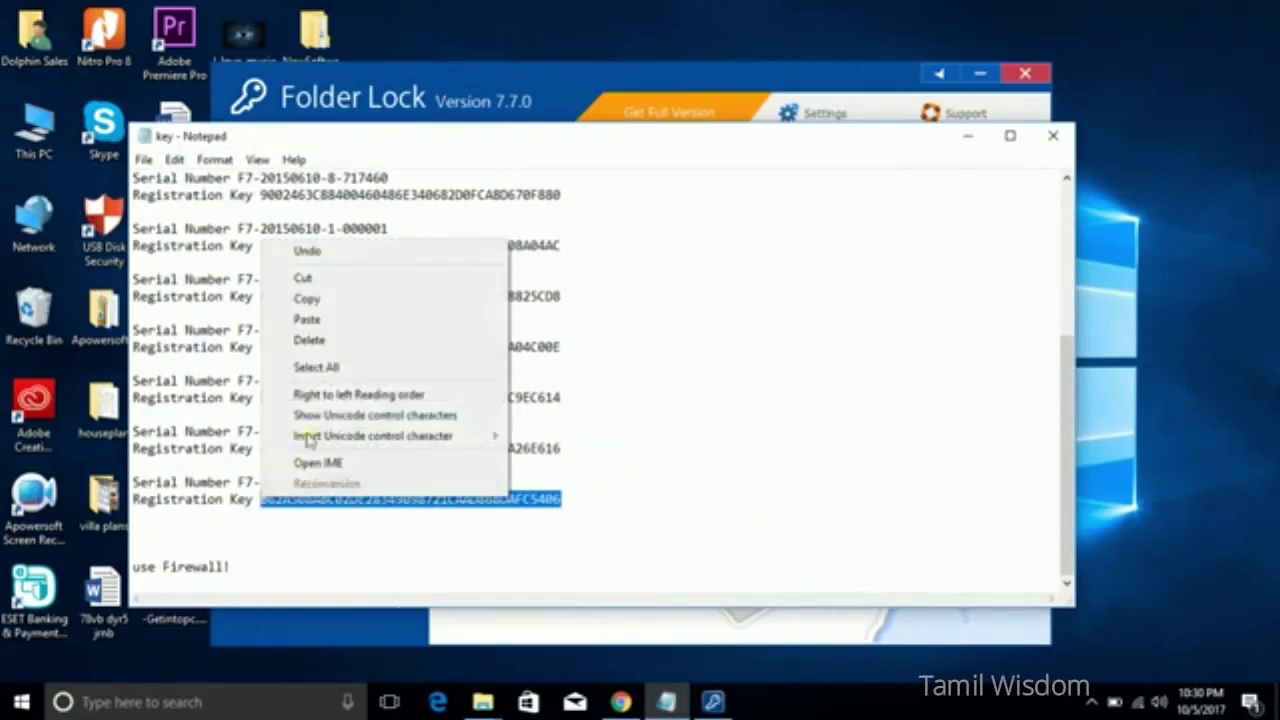
left_click(300, 297)
left_click(967, 135)
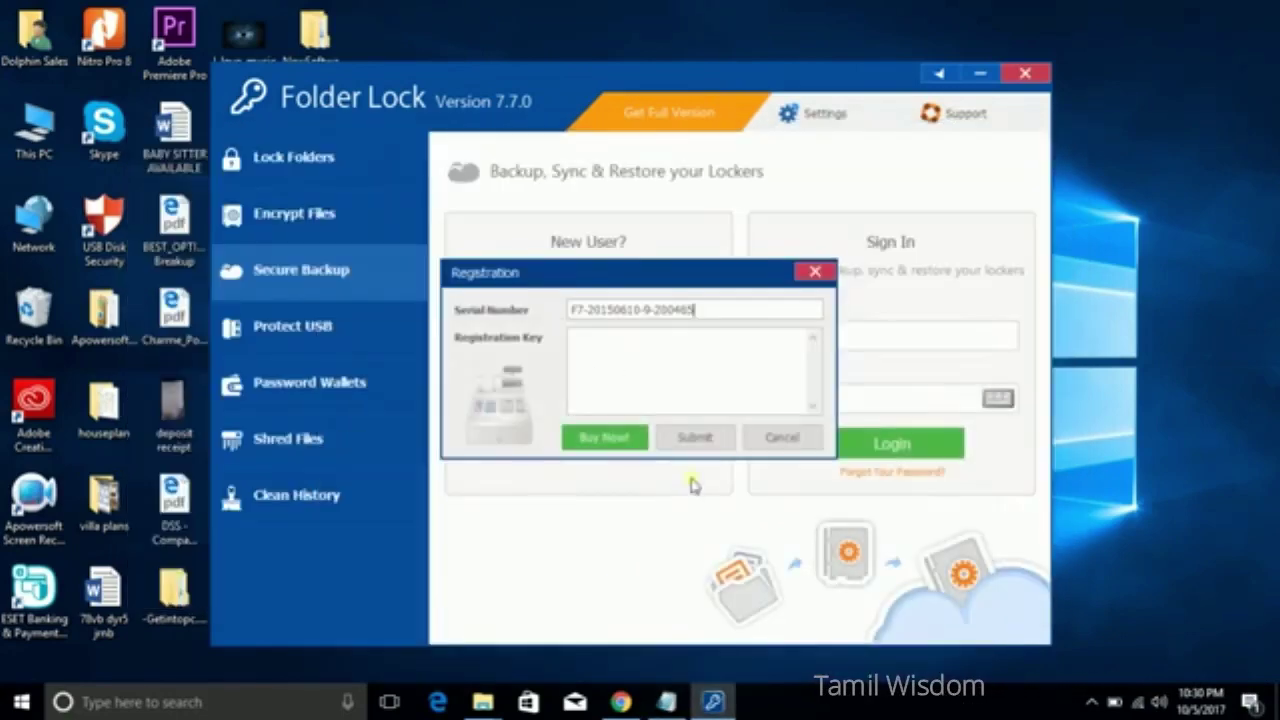
right_click(680, 380)
left_click(727, 455)
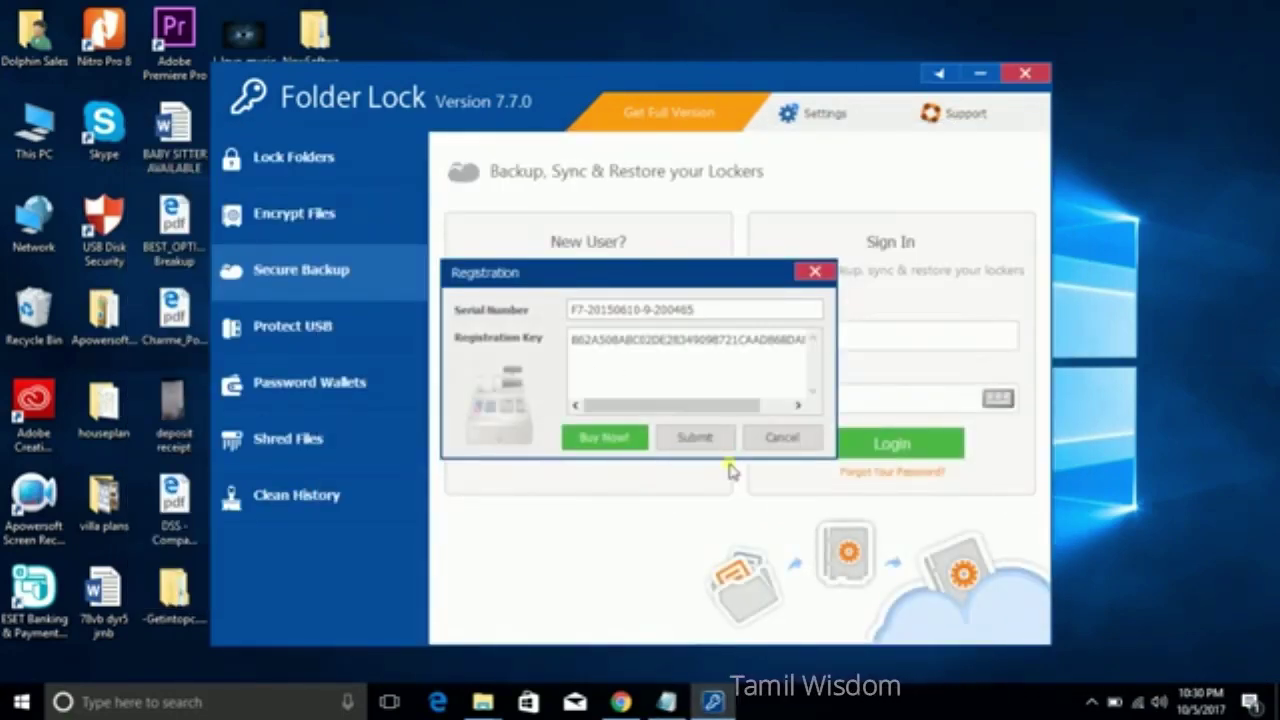
left_click(716, 443)
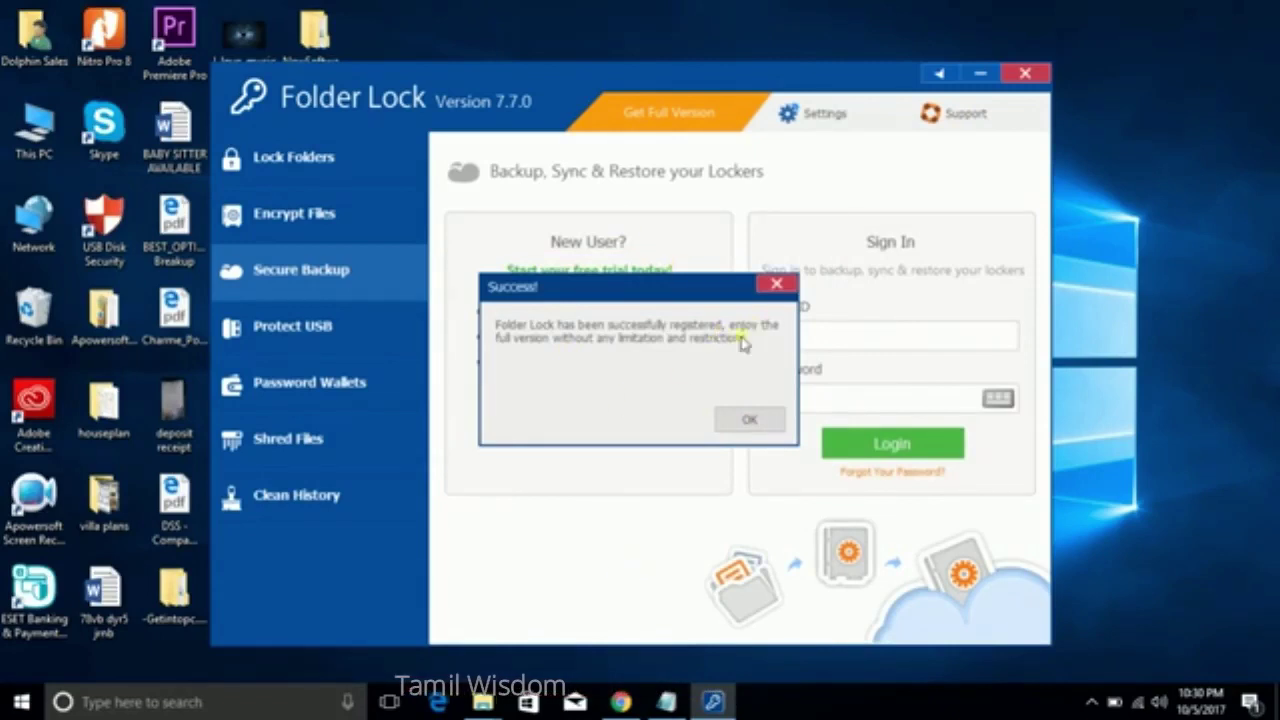
left_click(749, 420)
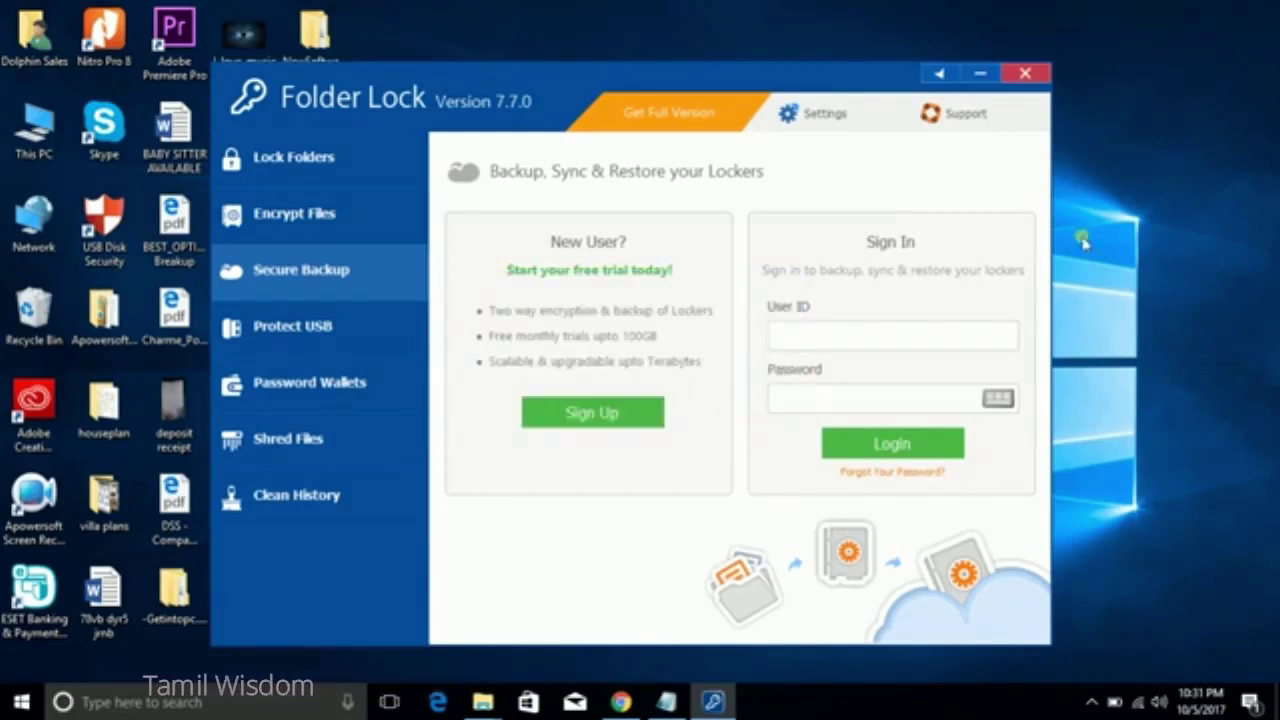
Close the Folder Lock window and refresh the desktop.
left_click(1034, 74)
right_click(902, 100)
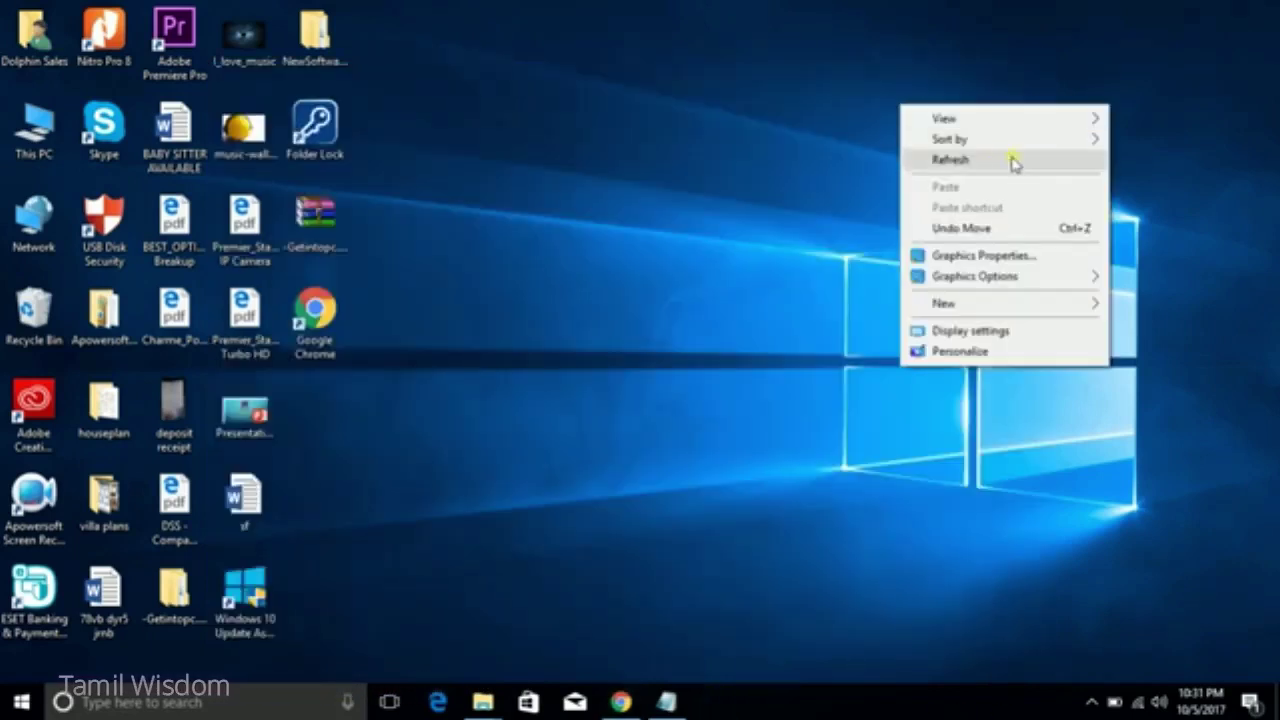
left_click(1011, 160)
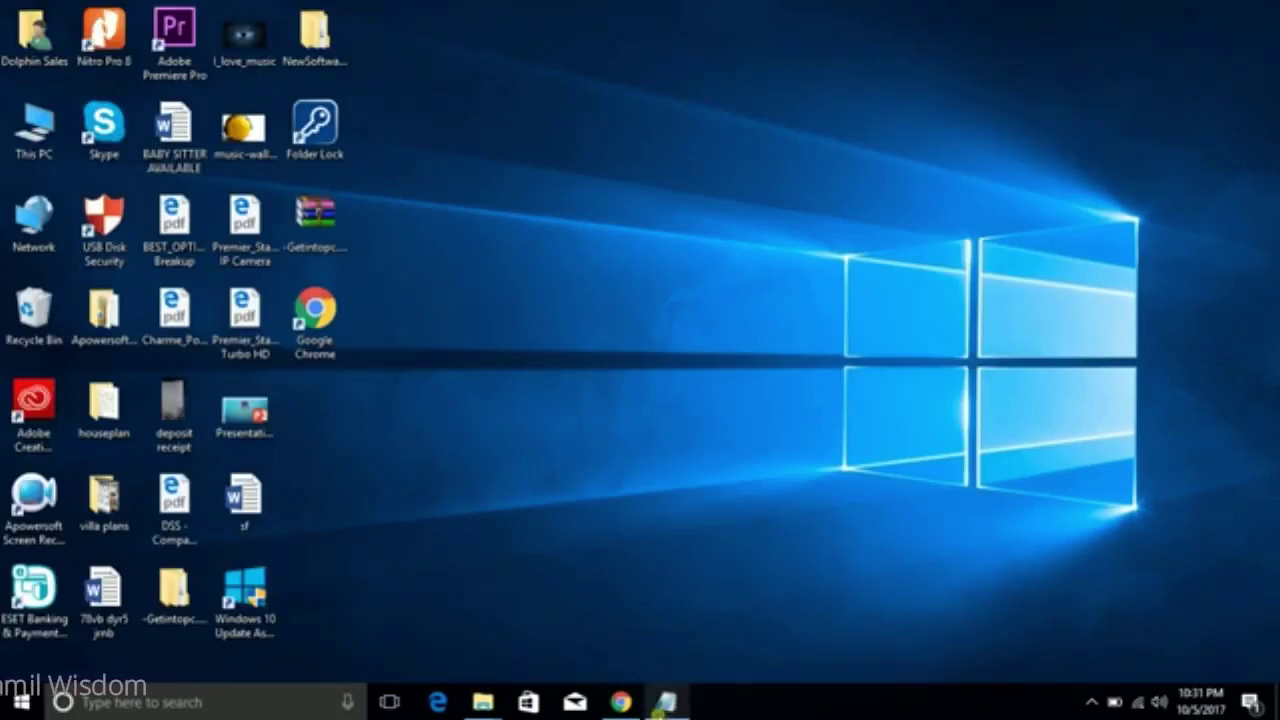
Close the minimized key text document.
right_click(662, 704)
left_click(672, 665)
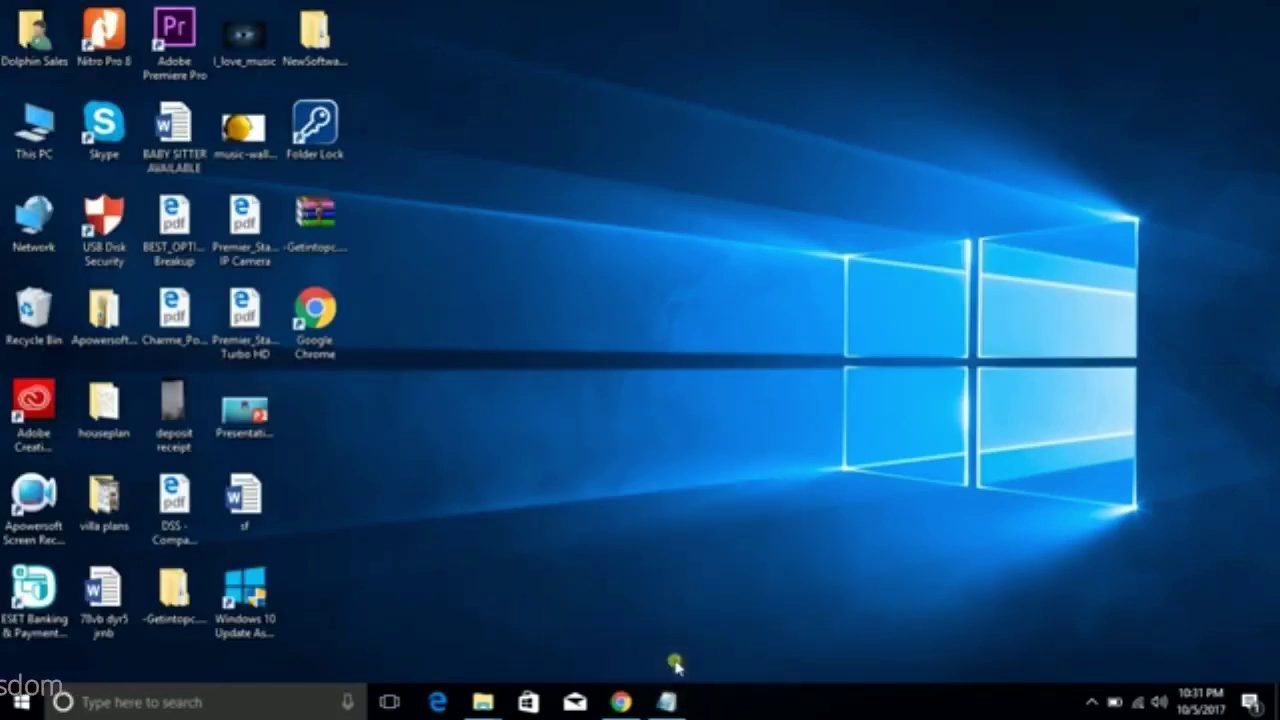
left_click(645, 372)
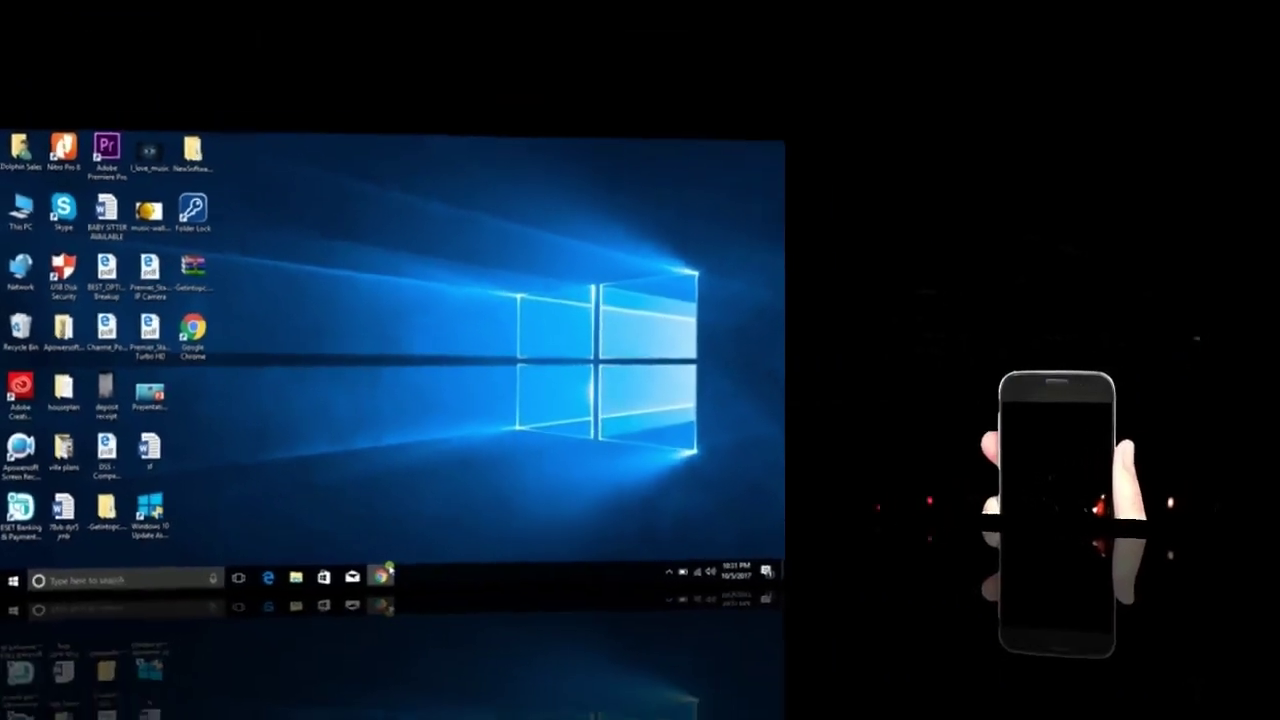